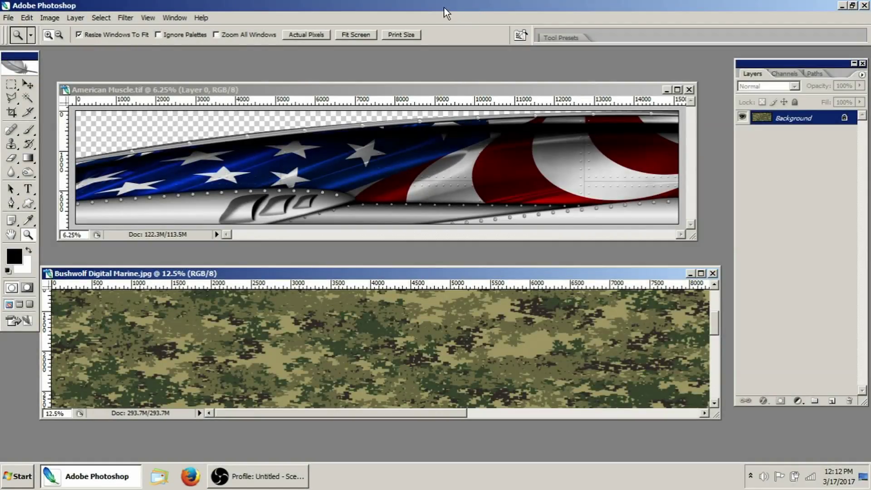
Arrange the flag wrap and camo pattern document windows side by side, enlarging the flag view.
drag(437, 91, 434, 78)
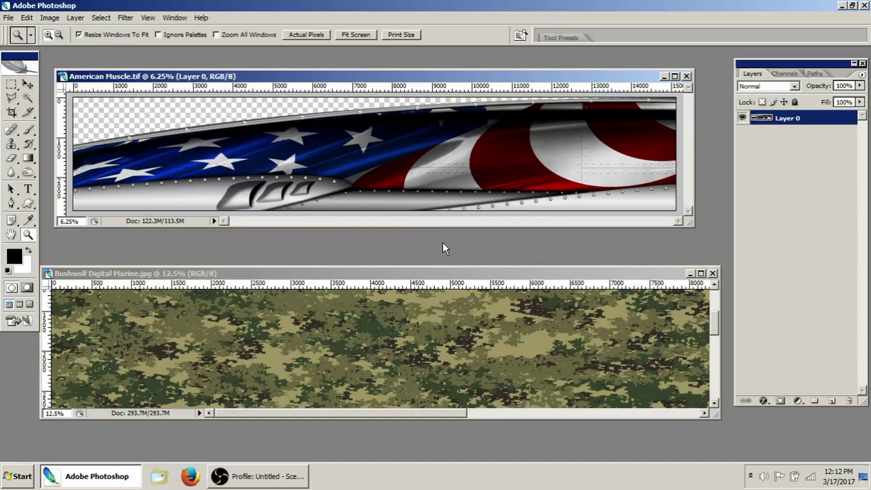
drag(438, 274, 446, 253)
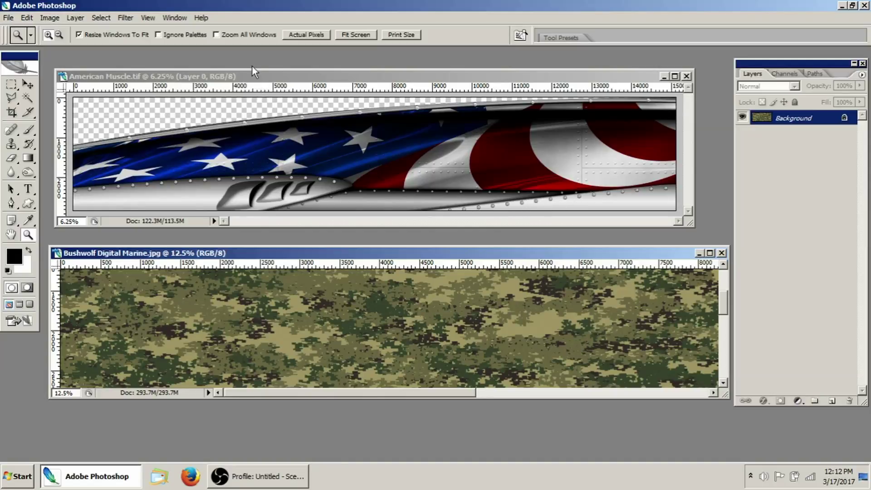
drag(250, 74, 245, 70)
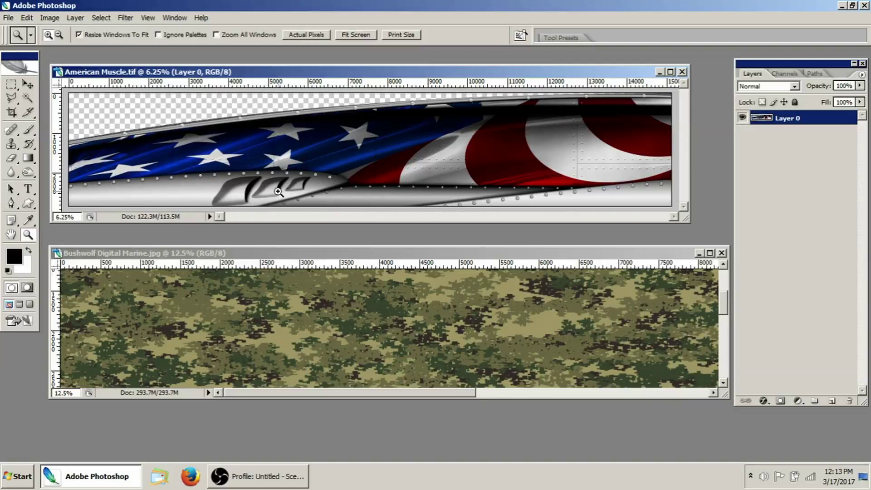
drag(440, 73, 445, 69)
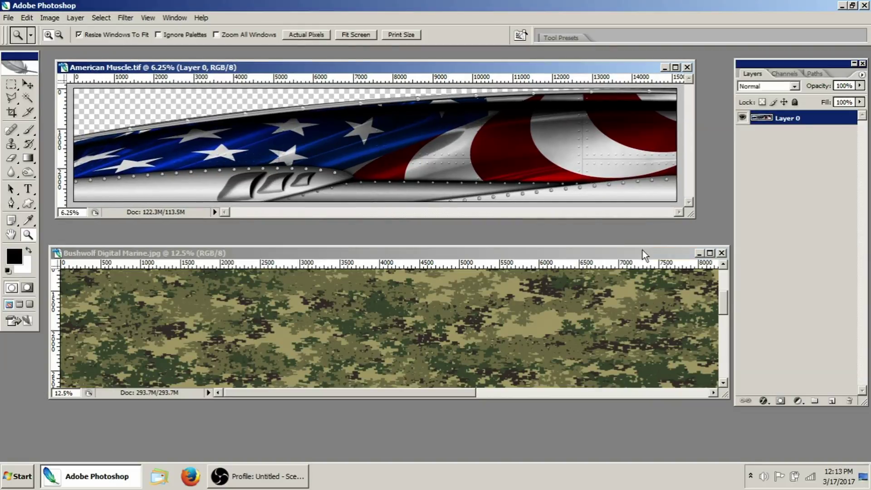
drag(643, 251, 642, 265)
click(151, 162)
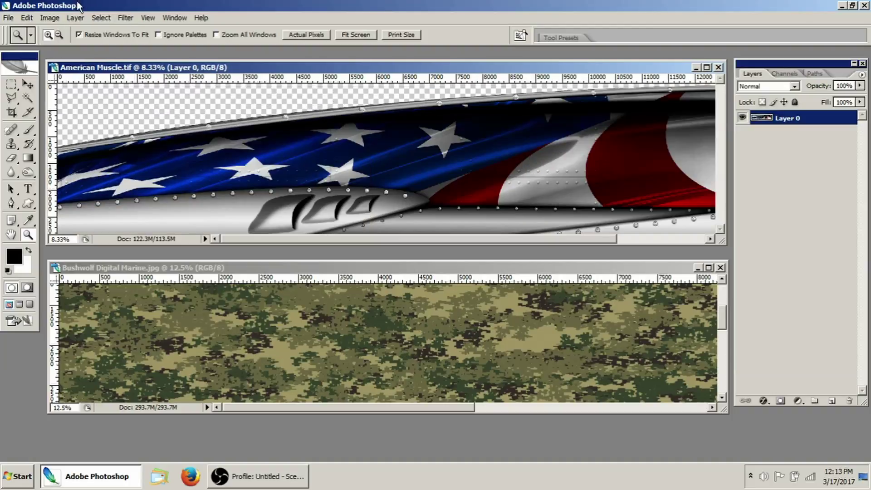
Duplicate the flag wrap image as 'American Muscle copy' and close the original document.
click(50, 18)
click(65, 64)
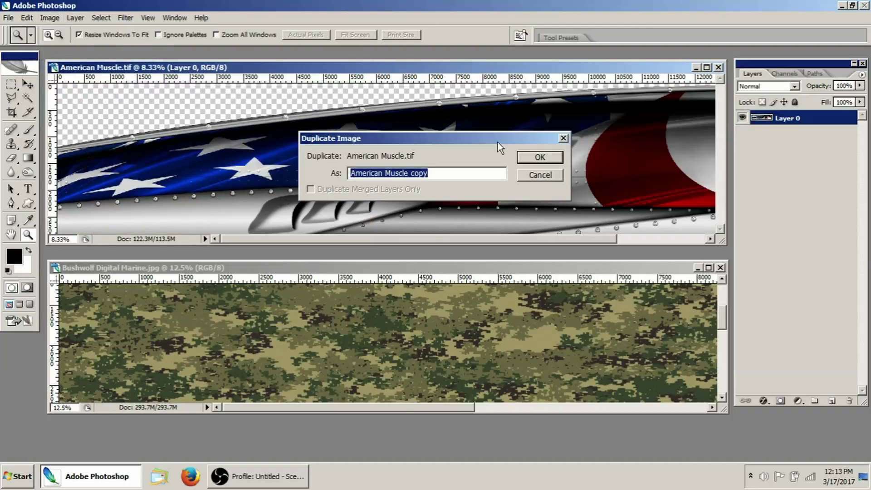
click(528, 154)
click(719, 67)
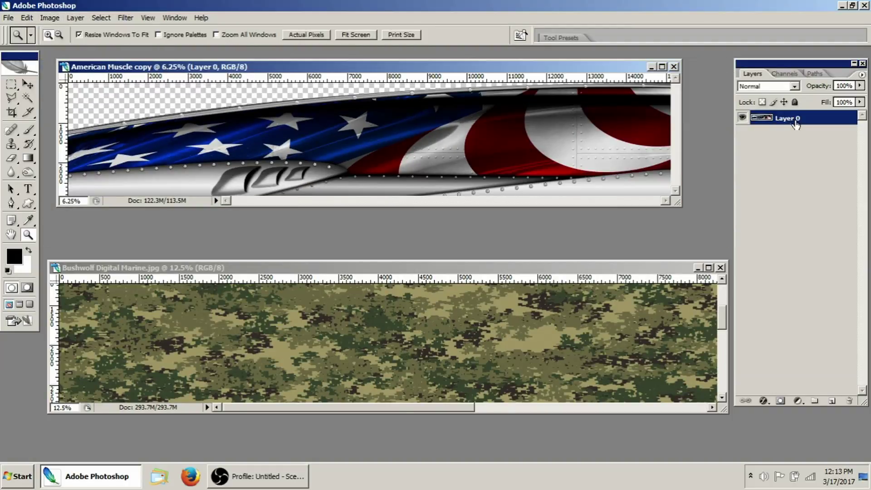
Duplicate Layer 0 as Layer 0 copy and rename the base layer to 'Original'.
right_click(793, 122)
click(801, 154)
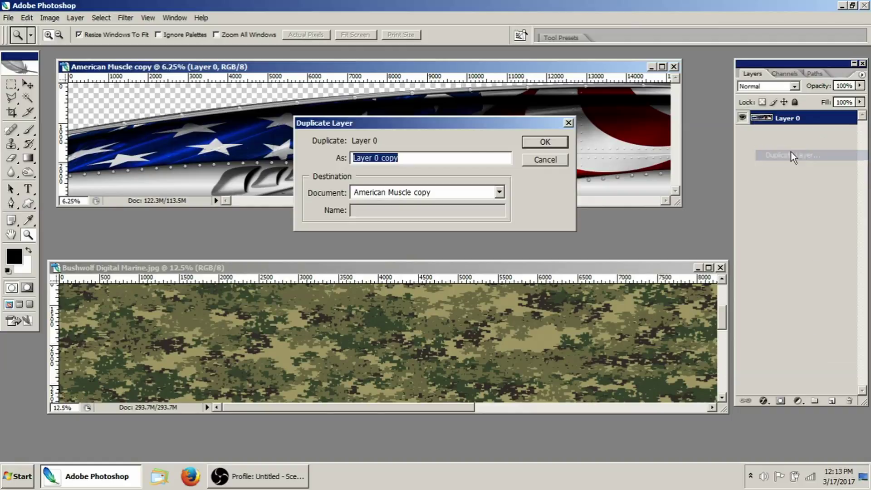
click(545, 140)
drag(478, 68, 472, 91)
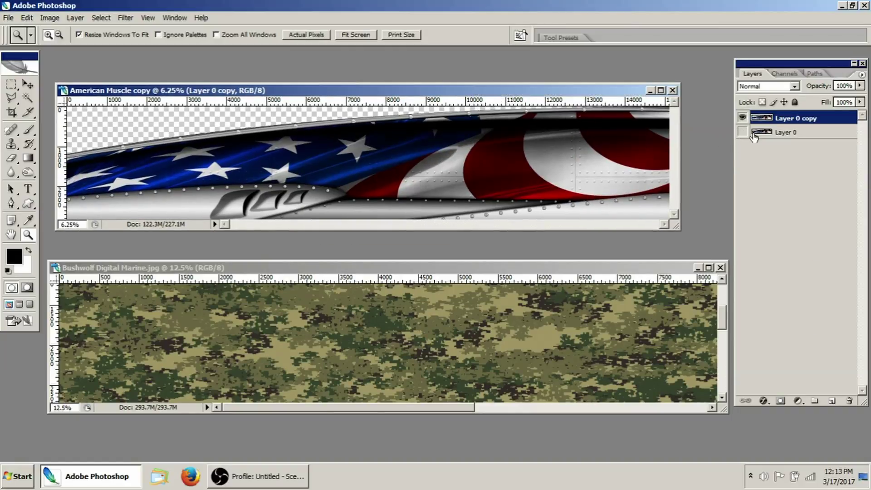
double_click(787, 133)
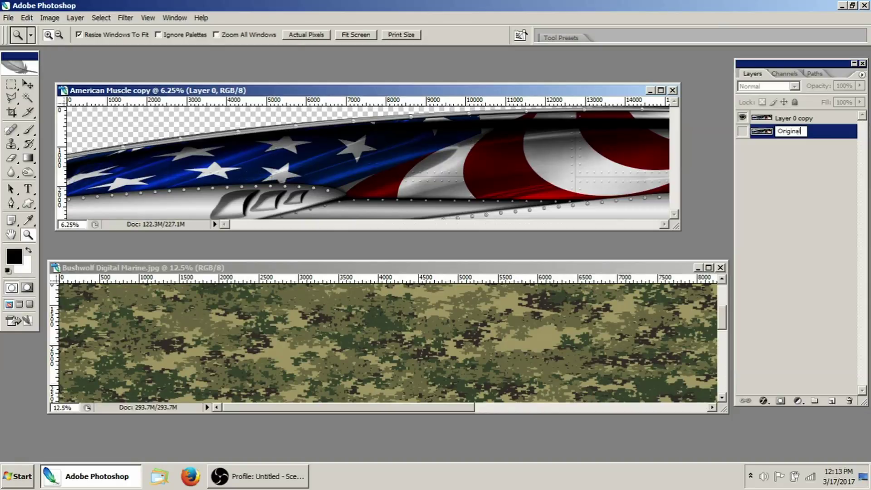
key(Return)
Draw a circular Elliptical Marquee selection around the top rail's chrome bolt, viewed at 300%.
click(79, 170)
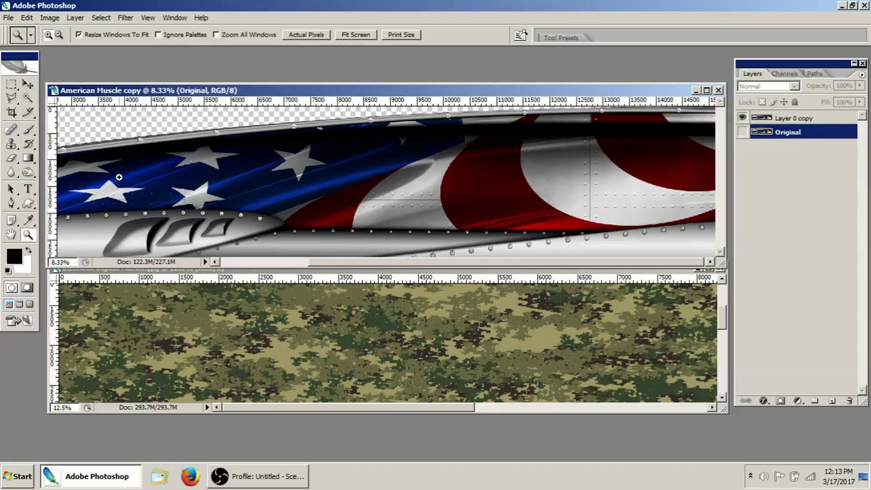
click(104, 184)
click(177, 270)
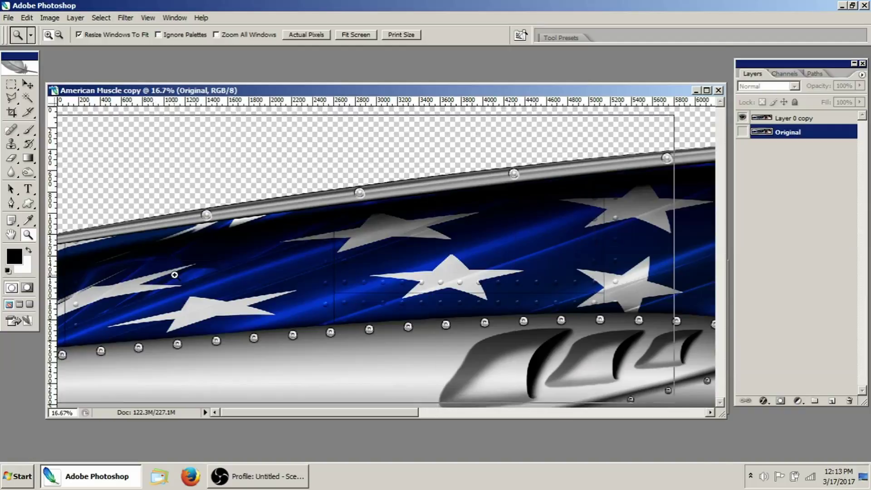
click(176, 271)
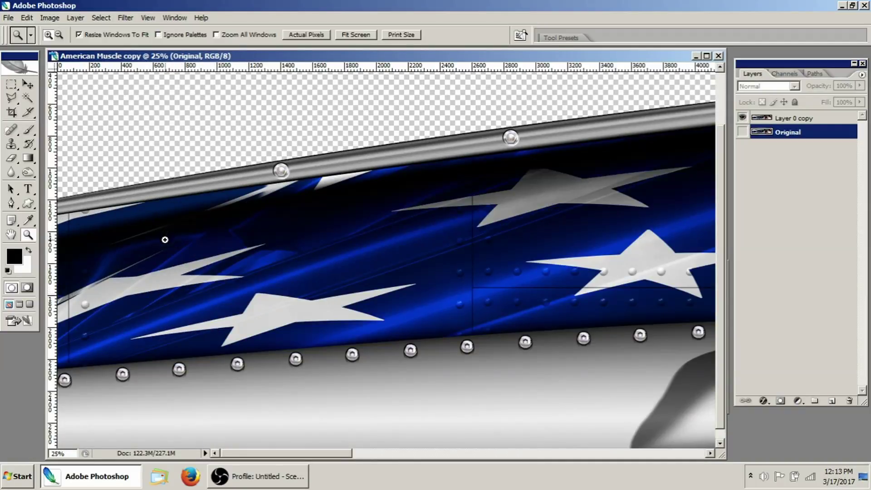
click(330, 171)
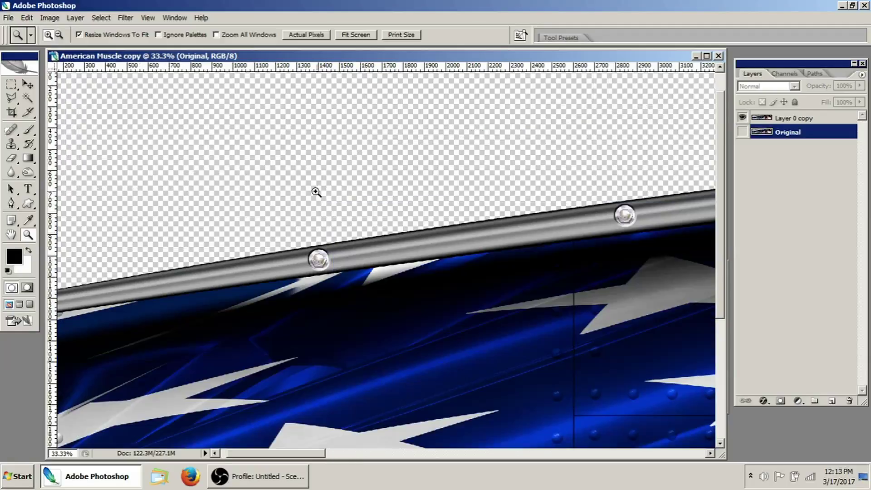
click(318, 252)
drag(412, 301, 344, 233)
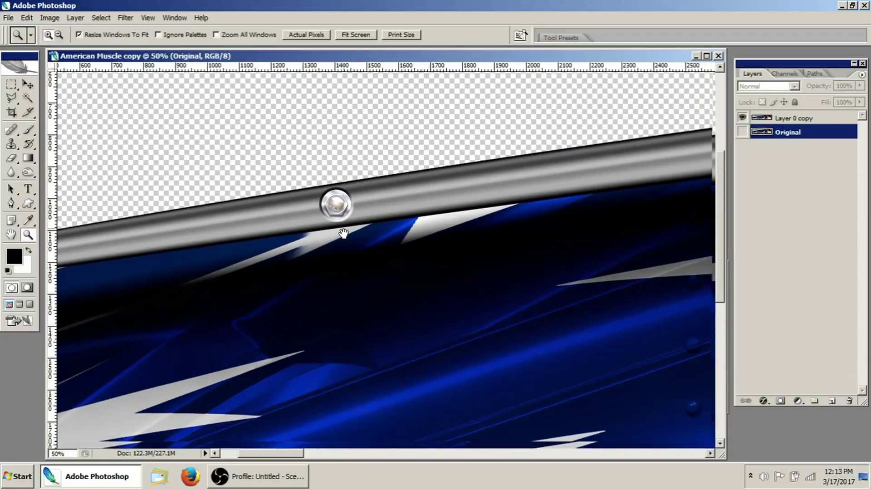
drag(11, 84, 42, 97)
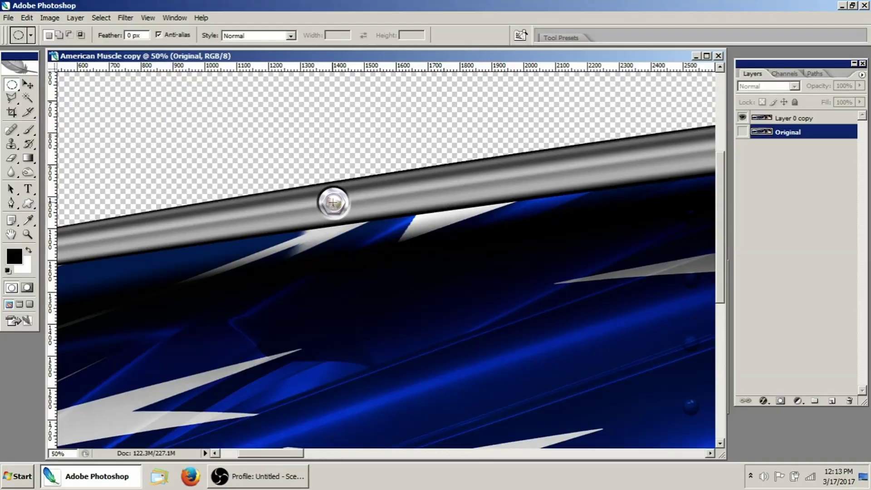
key(ctrl+plus)
key(ctrl+plus)
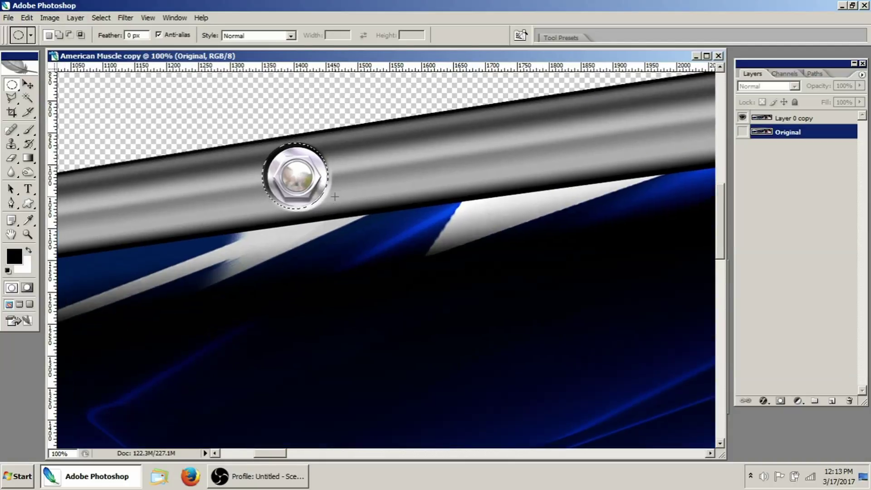
key(ctrl+plus)
key(ctrl+plus)
drag(239, 175, 334, 307)
right_click(242, 209)
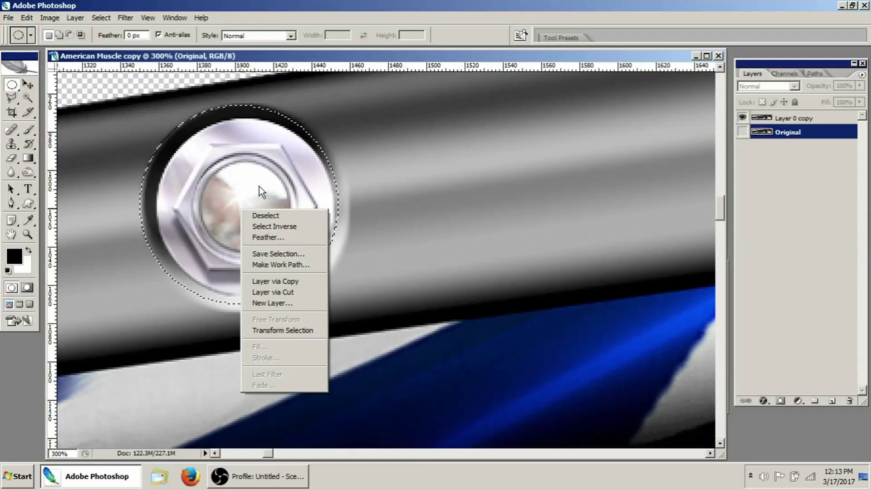
Transform the bolt selection down to about 90.5% by 90.2% to hug its silver rim.
click(276, 331)
drag(140, 105, 154, 119)
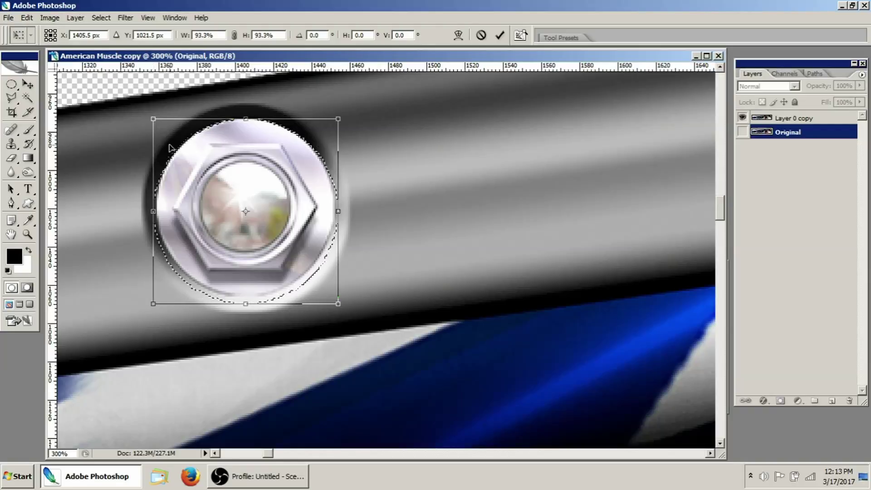
drag(338, 304, 335, 300)
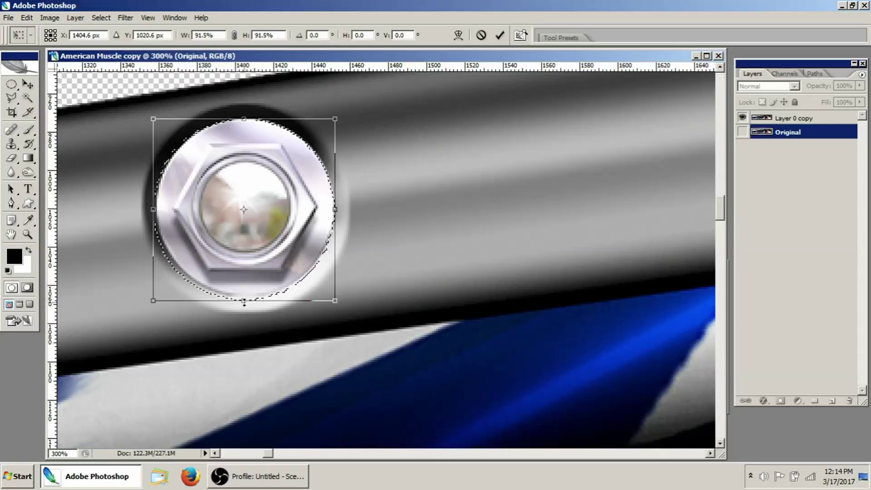
drag(244, 301, 244, 299)
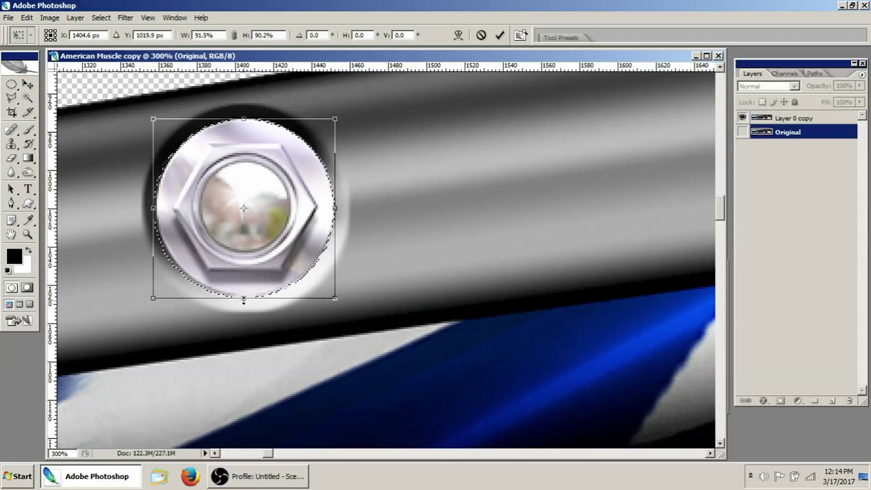
drag(153, 208, 154, 209)
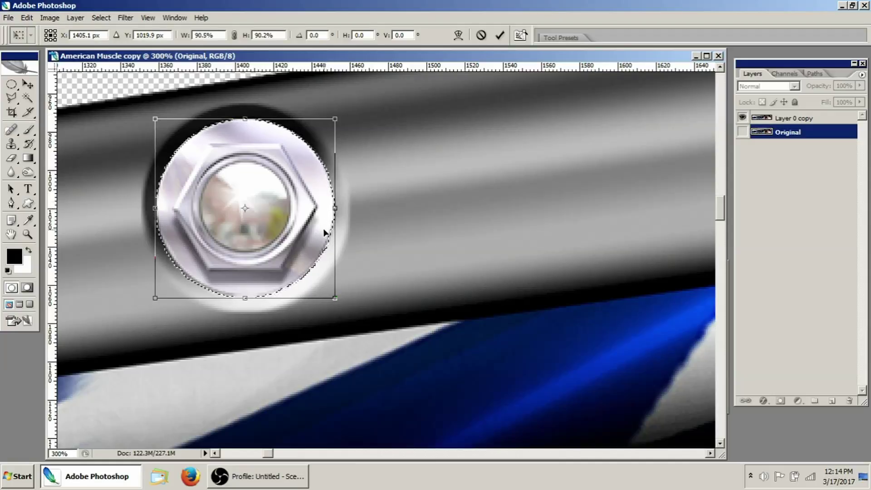
Commit the resized selection and delete the bolt from Layer 0 copy.
click(499, 36)
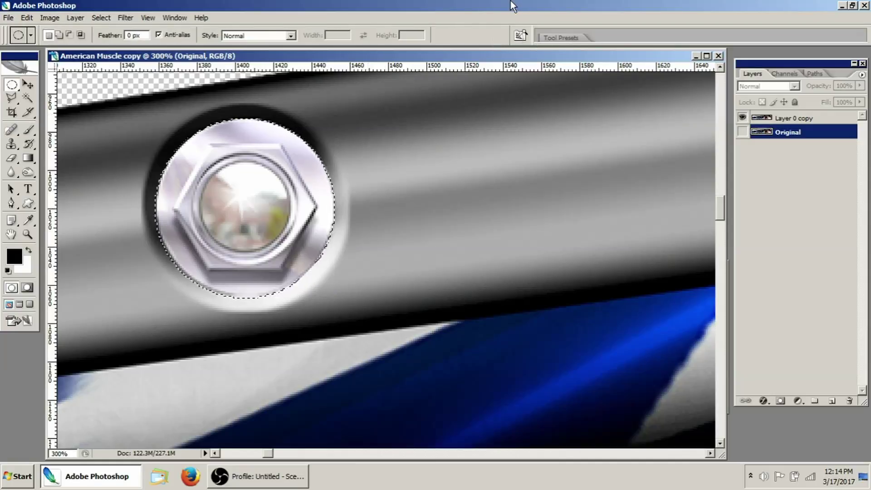
click(788, 122)
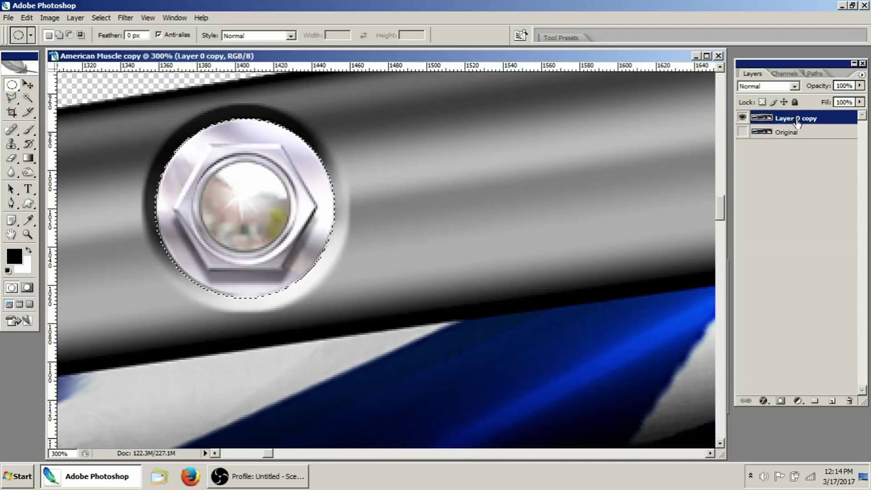
key(Delete)
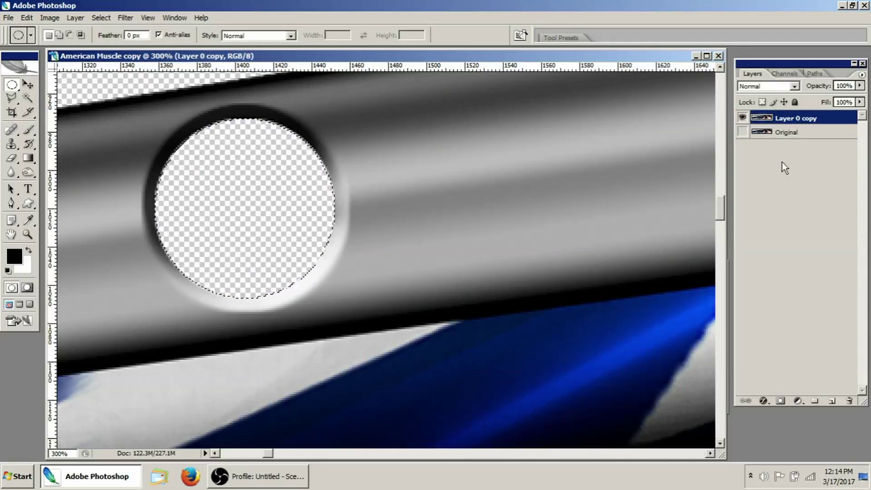
Zoom in on the nut along the upper metal tube, delete it, then zoom back out.
drag(482, 203, 317, 330)
scroll(496, 213, down, 3)
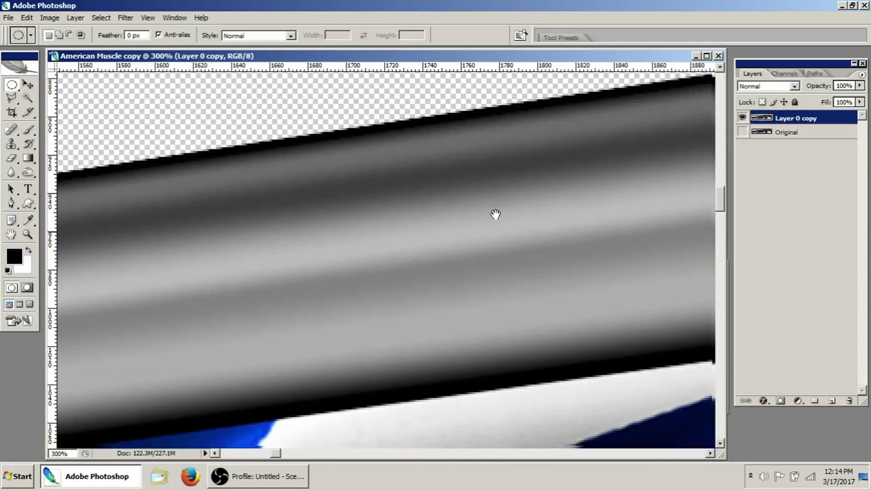
scroll(475, 210, down, 3)
scroll(474, 210, down, 3)
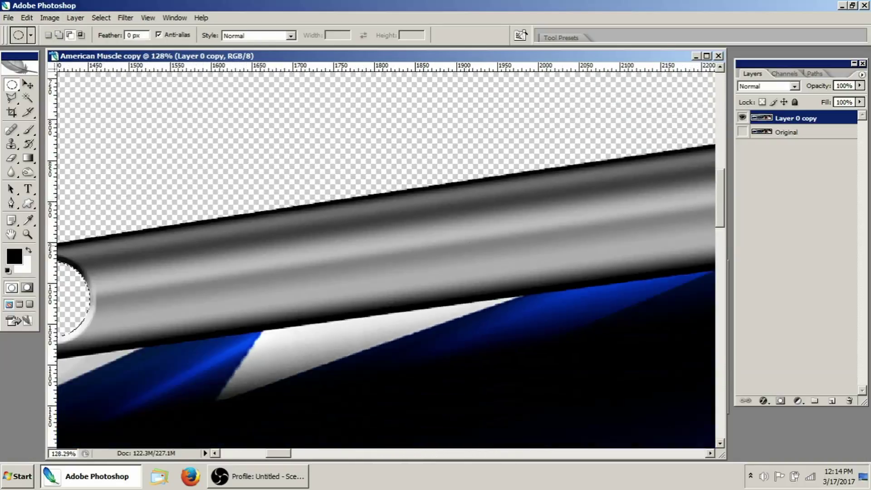
scroll(582, 199, right, 5)
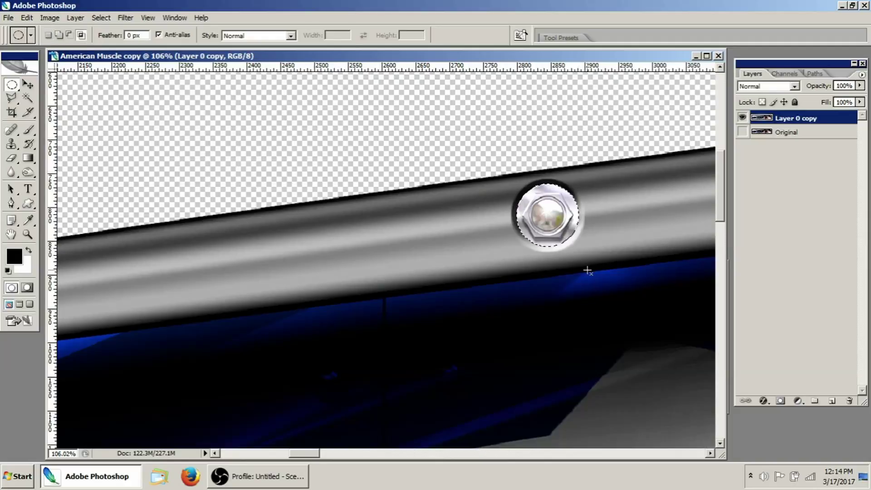
click(27, 234)
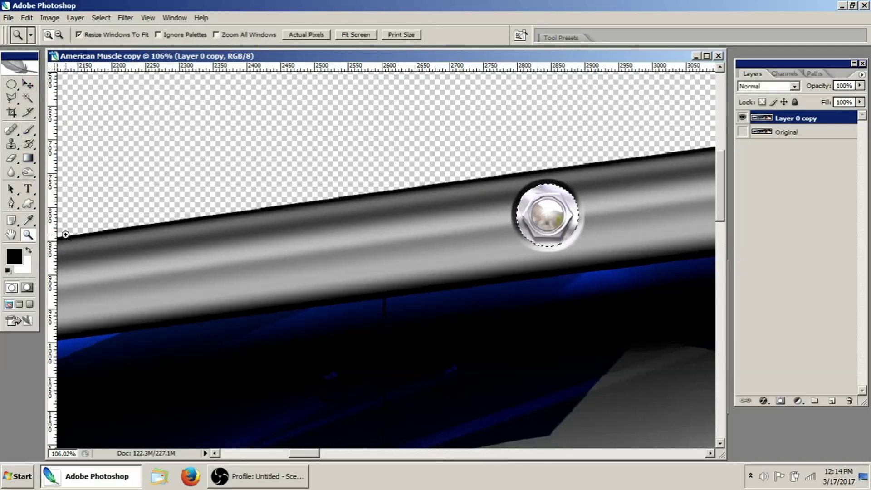
drag(603, 273, 585, 250)
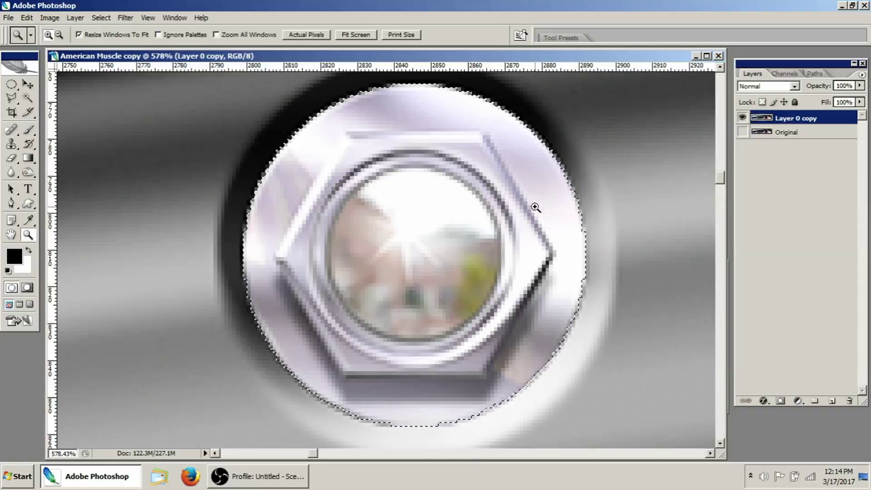
key(Delete)
key(ctrl+minus)
key(ctrl+minus)
key(ctrl+minus)
key(ctrl+minus)
key(ctrl+minus)
key(ctrl+minus)
key(ctrl+minus)
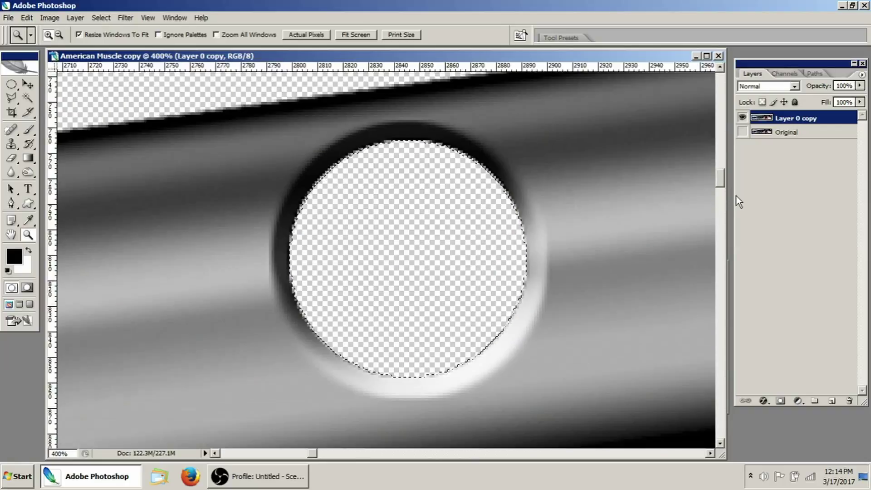
key(ctrl+minus)
key(ctrl+minus)
key(ctrl+minus)
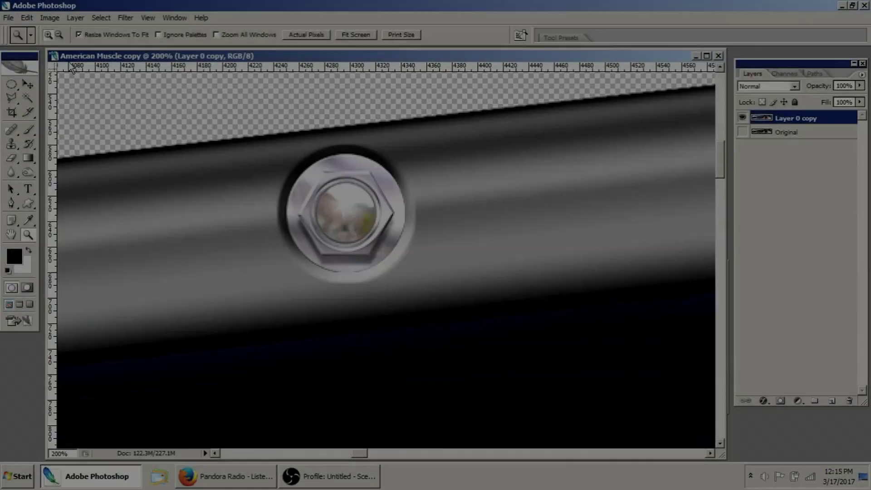
Refit a lower-panel bolt's selection with Transform Selection and commit it.
right_click(367, 227)
click(407, 347)
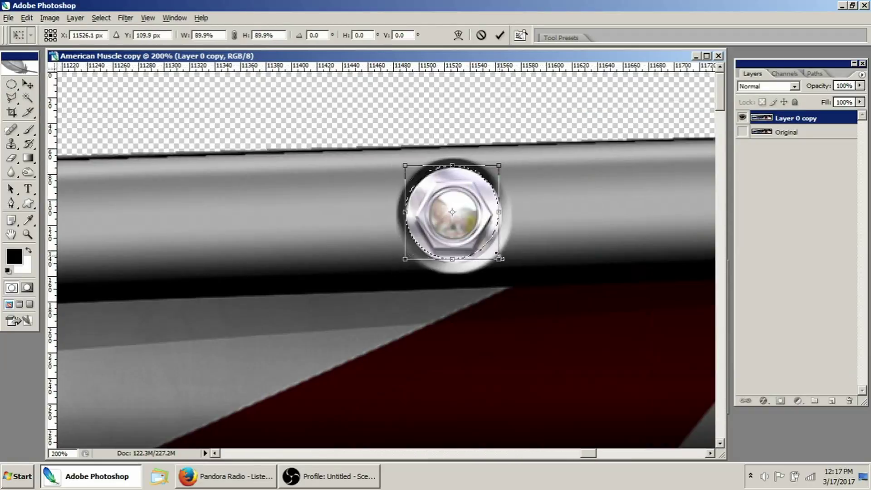
click(516, 35)
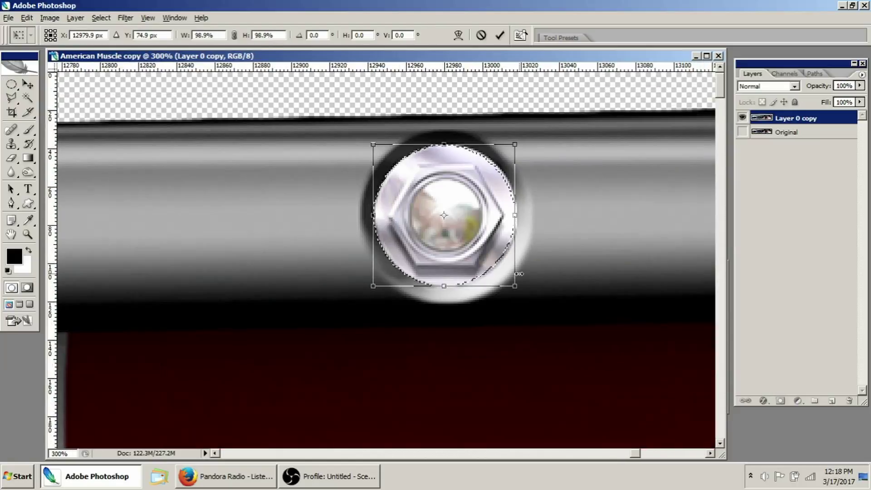
key(Return)
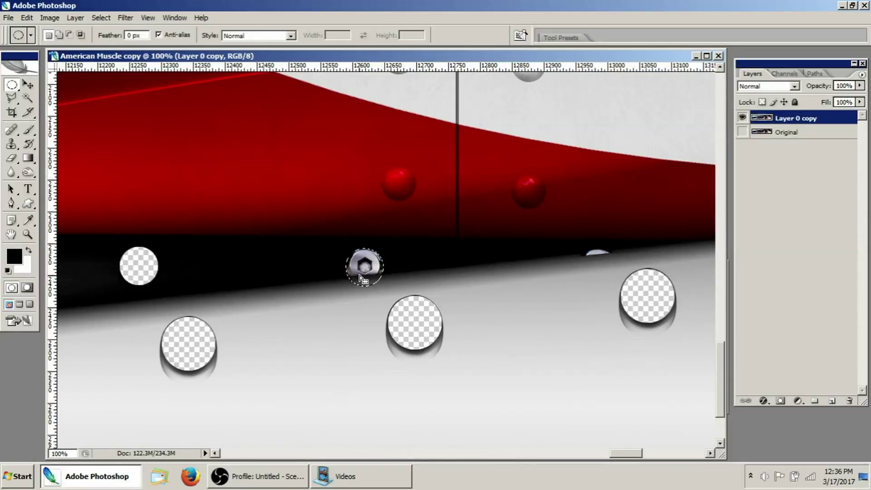
Subtract the part below the panel edge with the Polygonal Lasso, then delete the bolt head.
key(alt)
scroll(370, 273, up, 1)
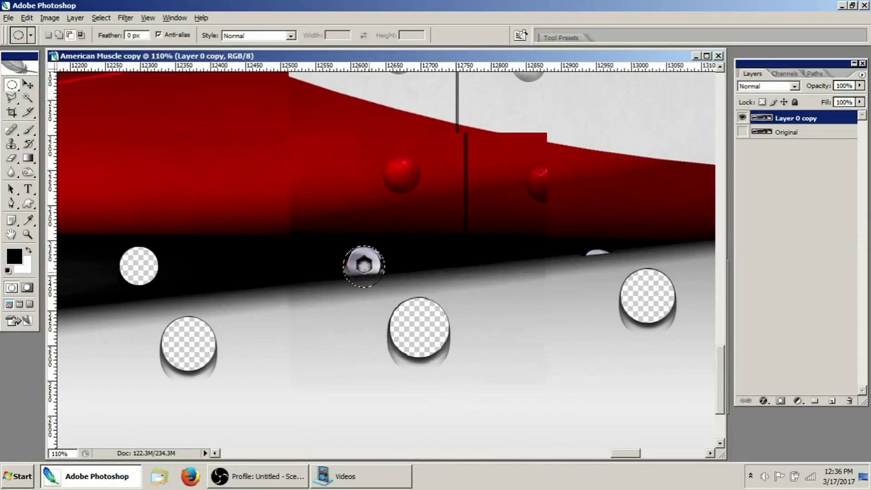
scroll(366, 272, up, 8)
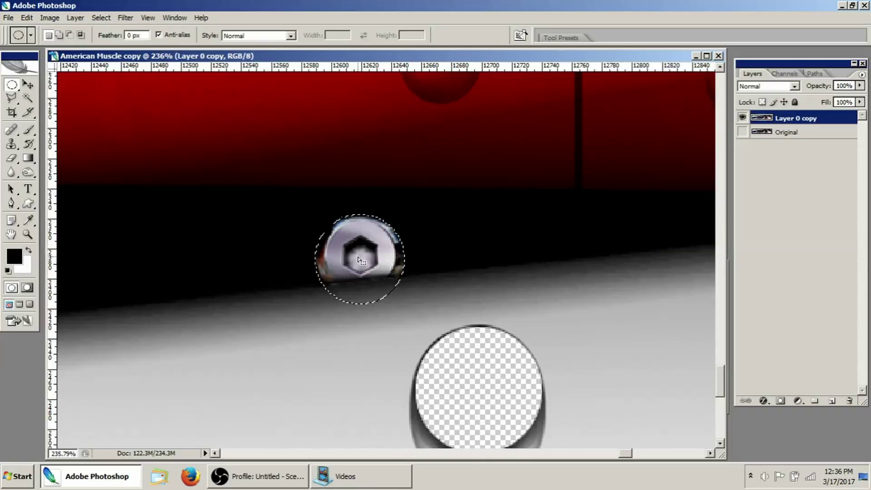
click(10, 100)
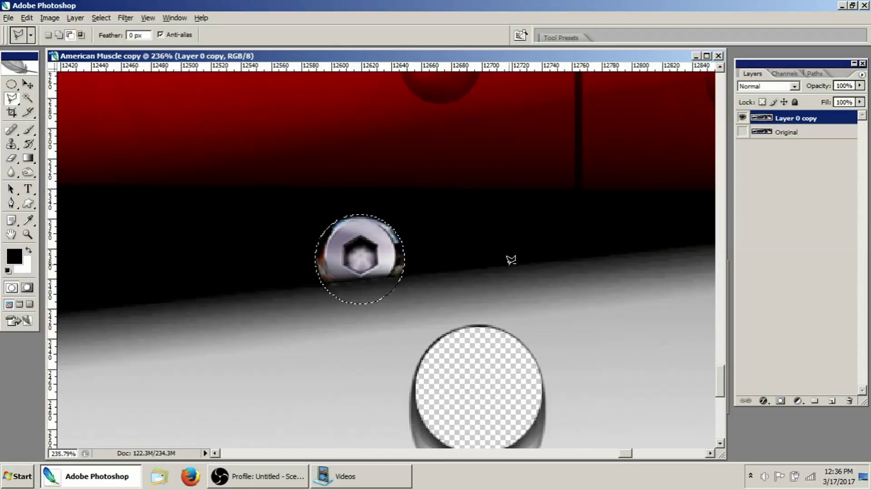
click(286, 328)
click(467, 316)
click(509, 266)
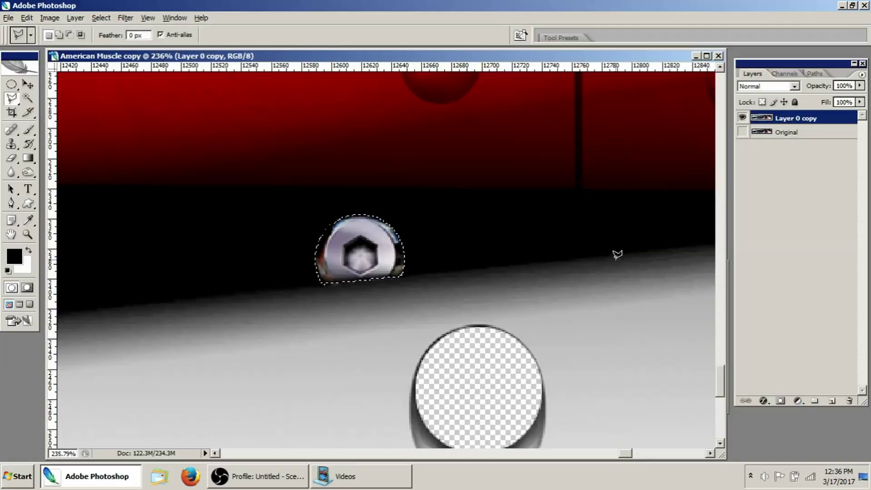
key(Delete)
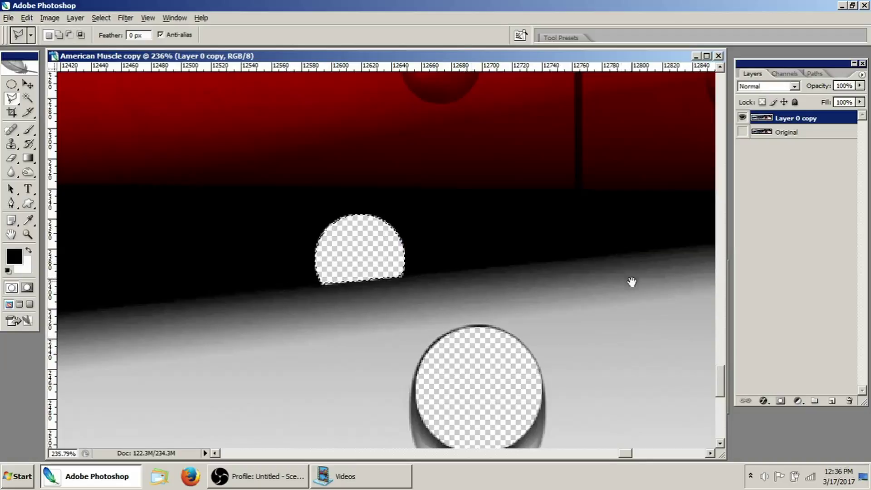
Fit an ellipse selection to the next partly hidden bolt and trim it to its exposed dome.
drag(630, 284, 326, 281)
click(12, 84)
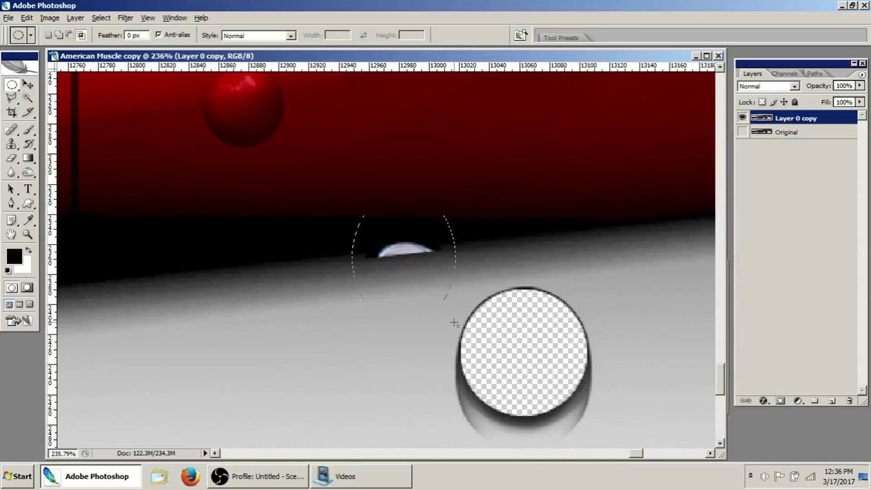
key(ctrl+j)
click(420, 186)
key(Tab)
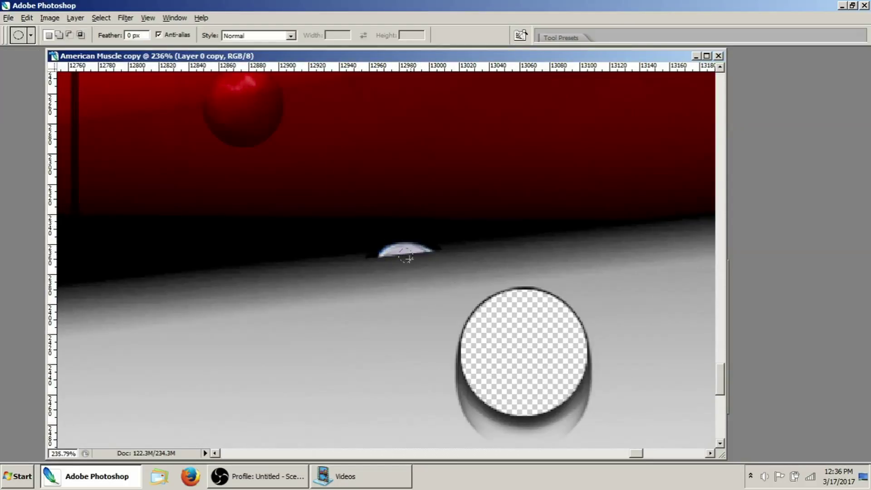
key(Tab)
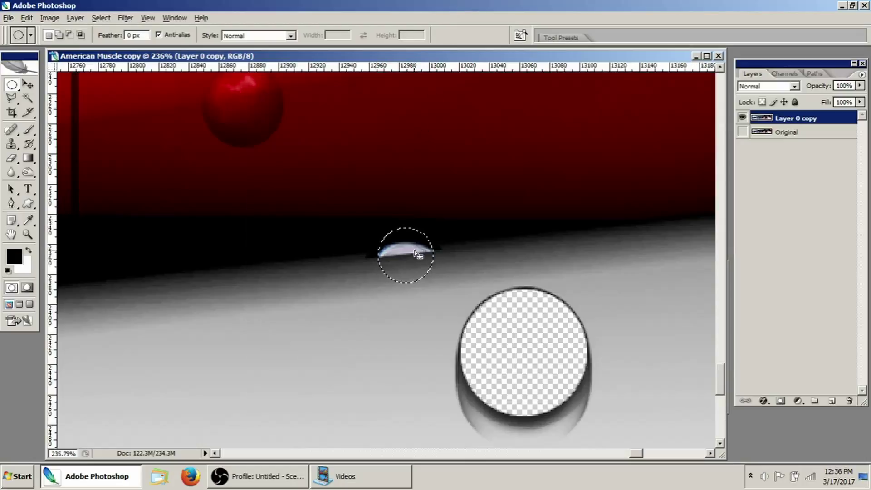
key(Tab)
drag(416, 254, 414, 262)
right_click(417, 263)
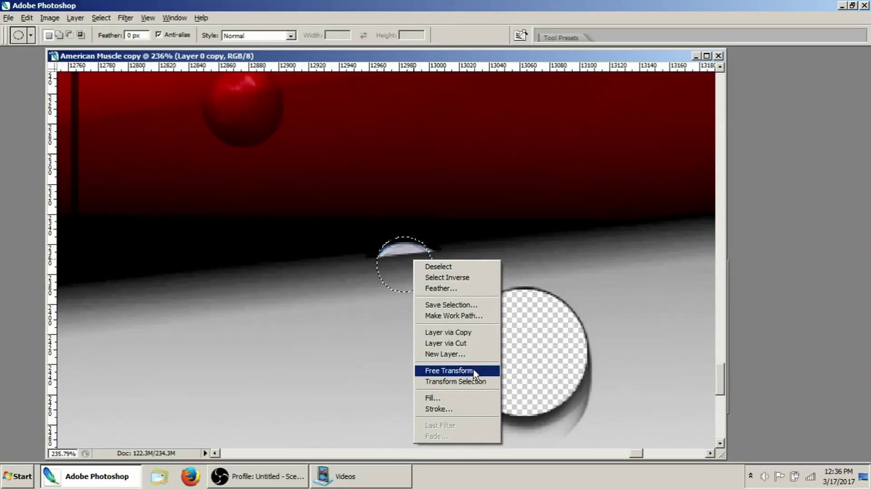
click(484, 382)
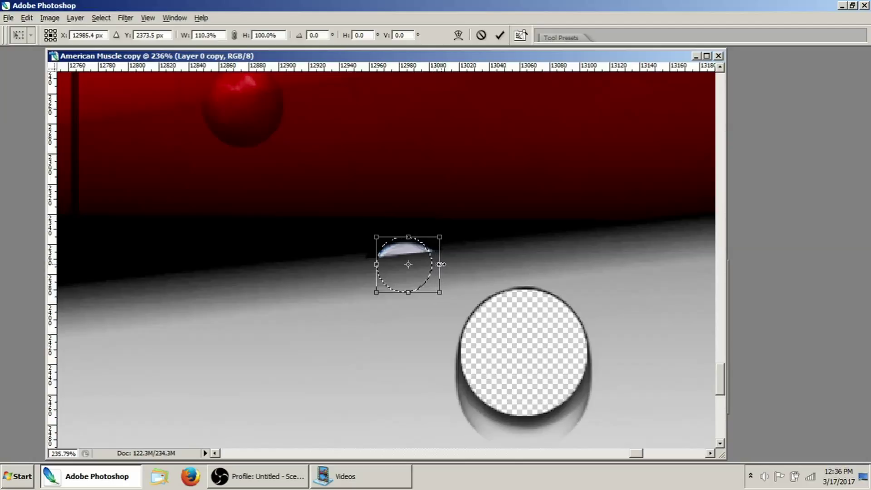
click(501, 39)
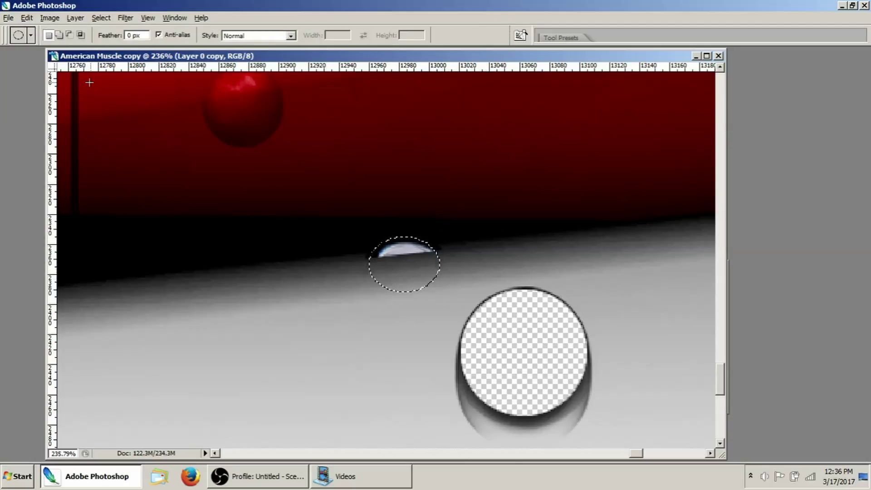
key(l)
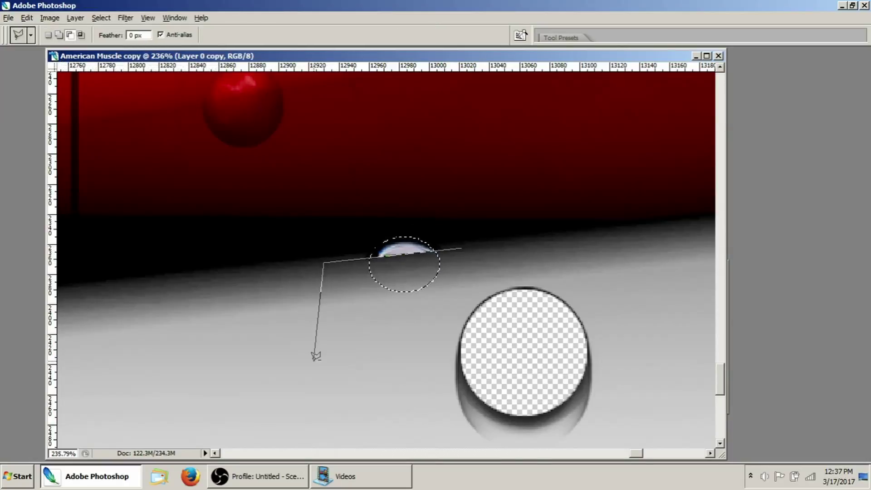
double_click(497, 258)
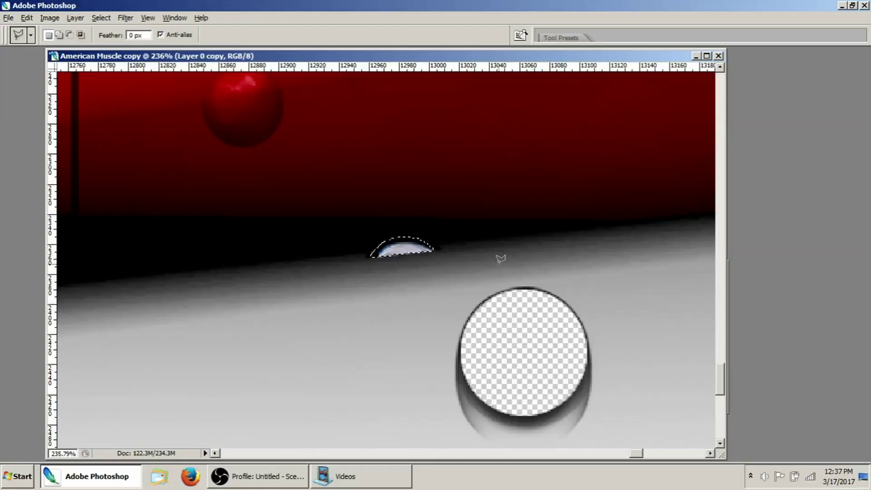
Switch to full-screen view with menus and bring the blue panel's left end into view.
scroll(502, 269, down, 5)
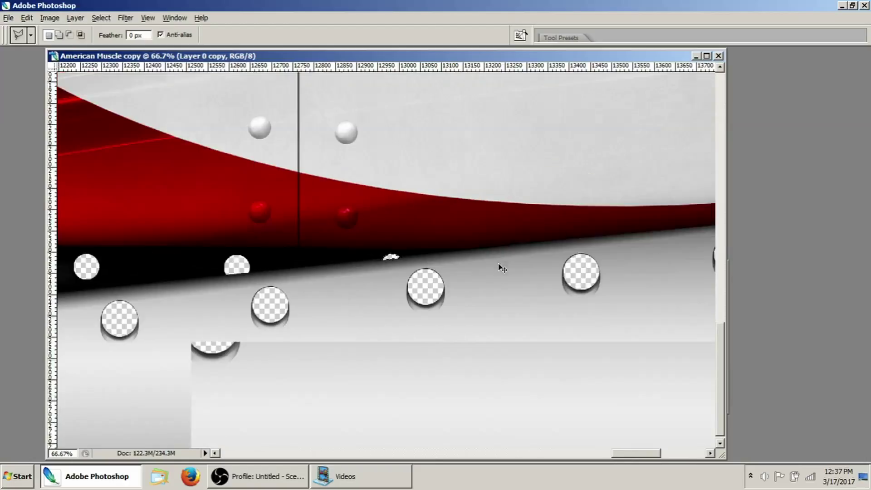
scroll(399, 287, left, 10)
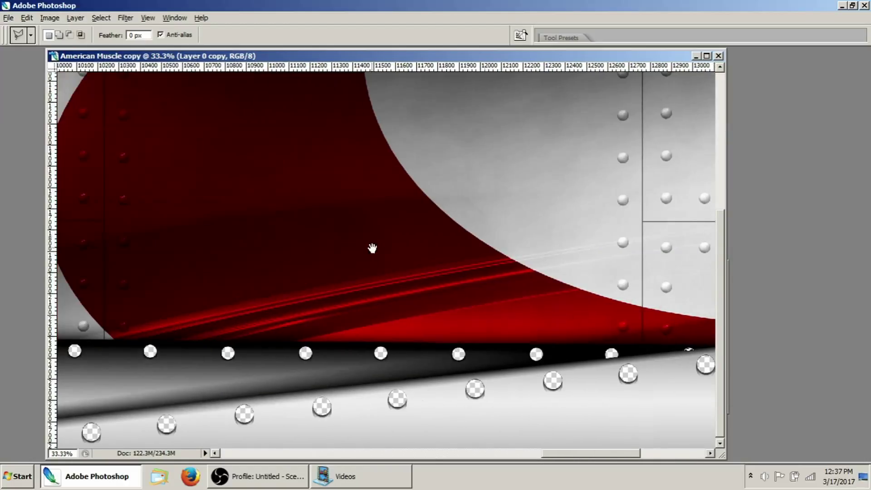
scroll(348, 286, left, 10)
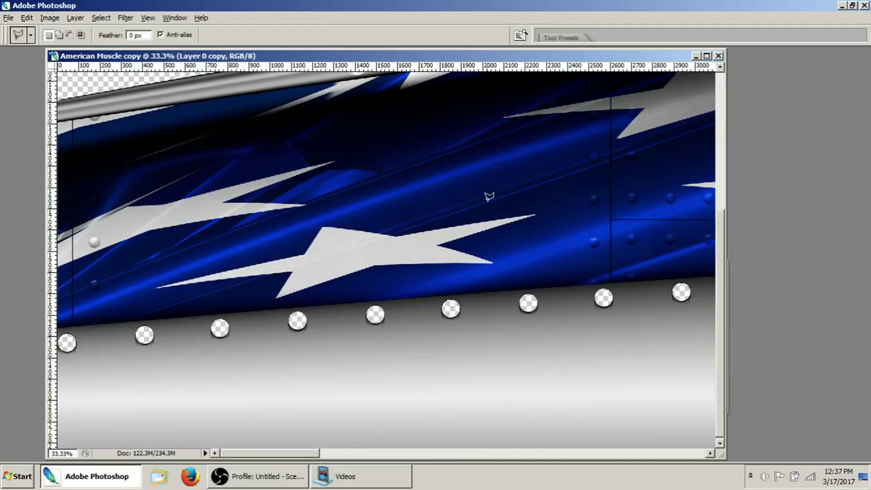
double_click(262, 53)
key(Tab)
key(f)
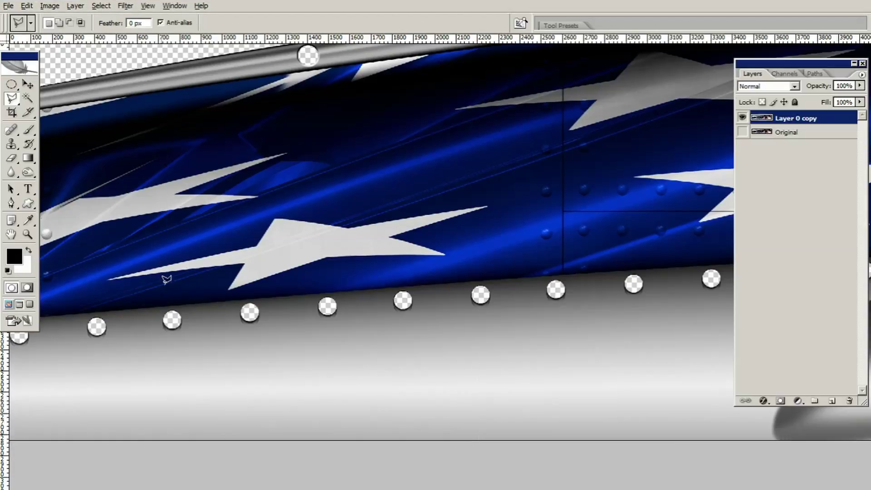
drag(166, 278, 289, 278)
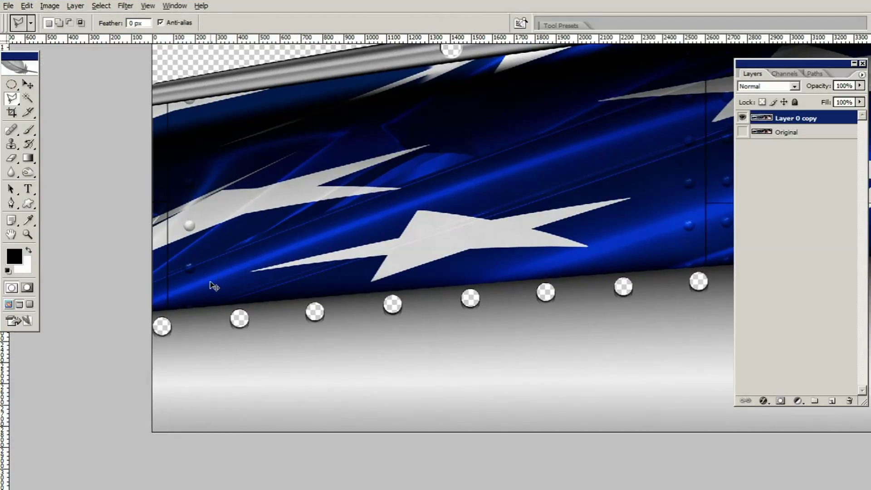
Trace Polygonal Lasso points rightward along the boundary between the blue flag and grey metal.
key(ctrl+plus)
key(ctrl+plus)
drag(212, 283, 389, 286)
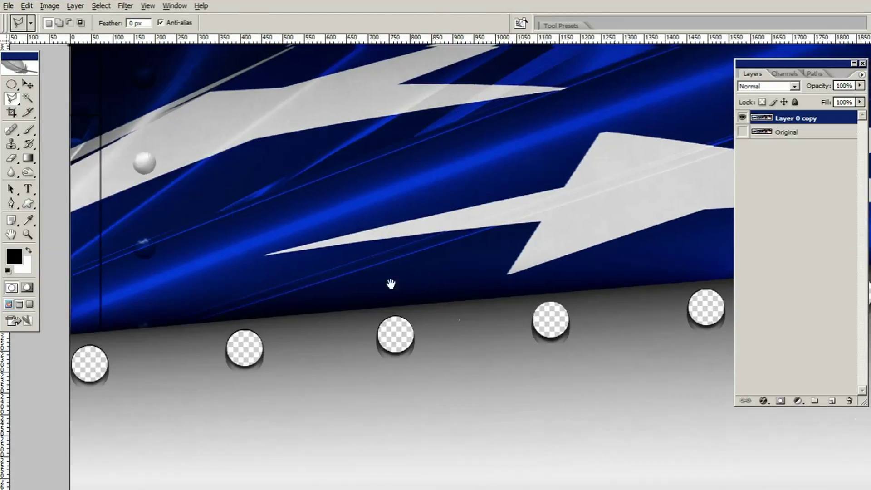
drag(177, 313, 258, 309)
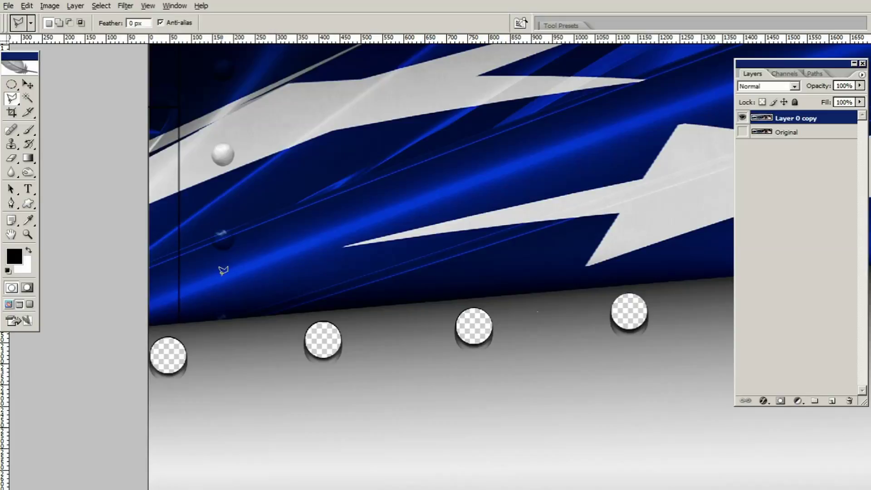
drag(234, 295, 222, 245)
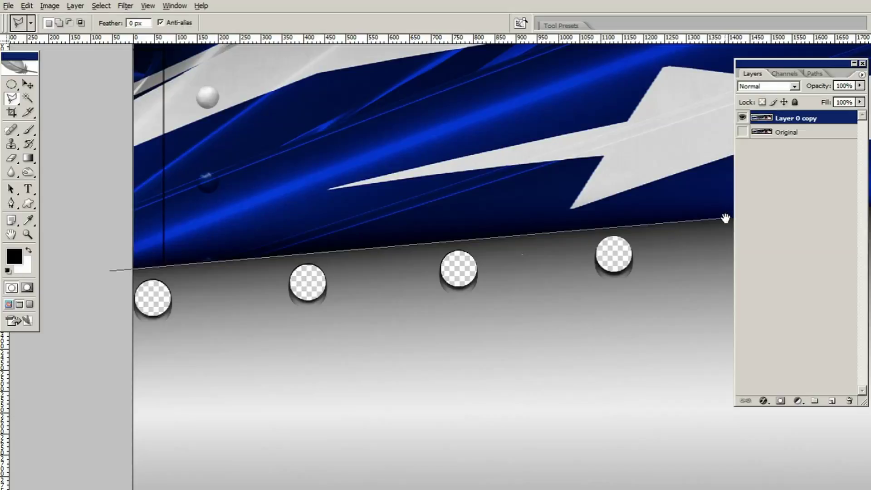
drag(720, 215, 129, 257)
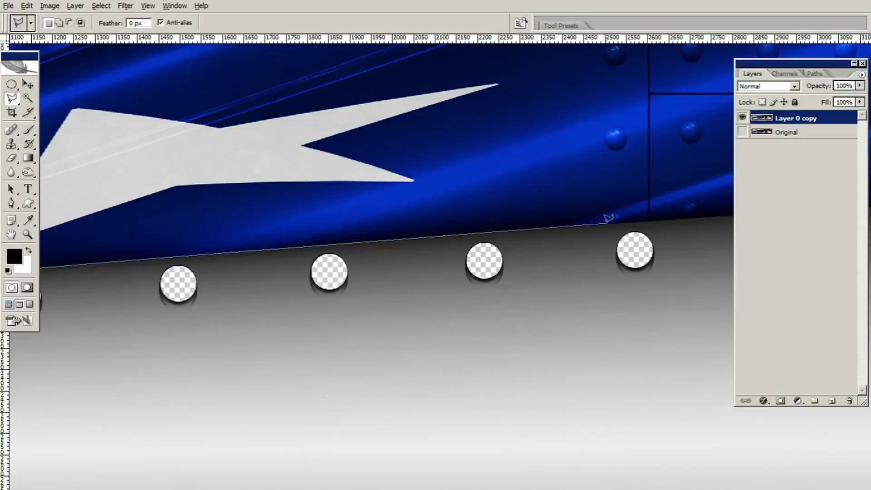
drag(686, 217, 247, 201)
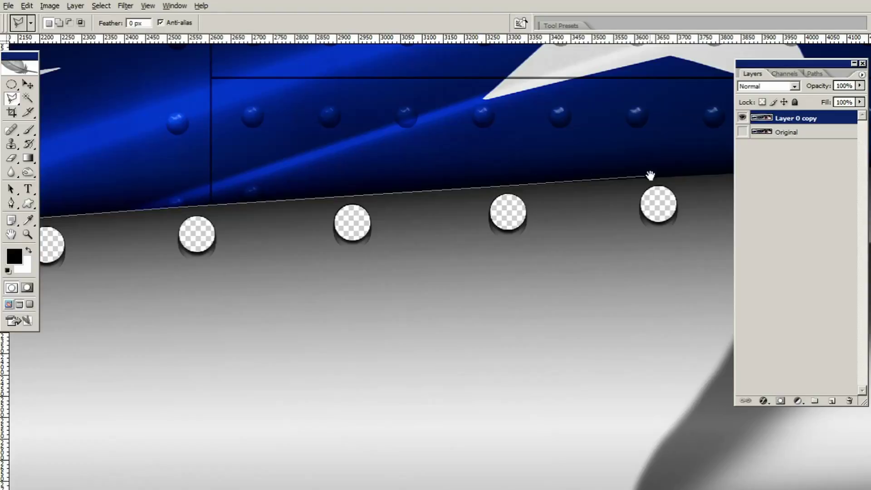
drag(650, 176, 130, 224)
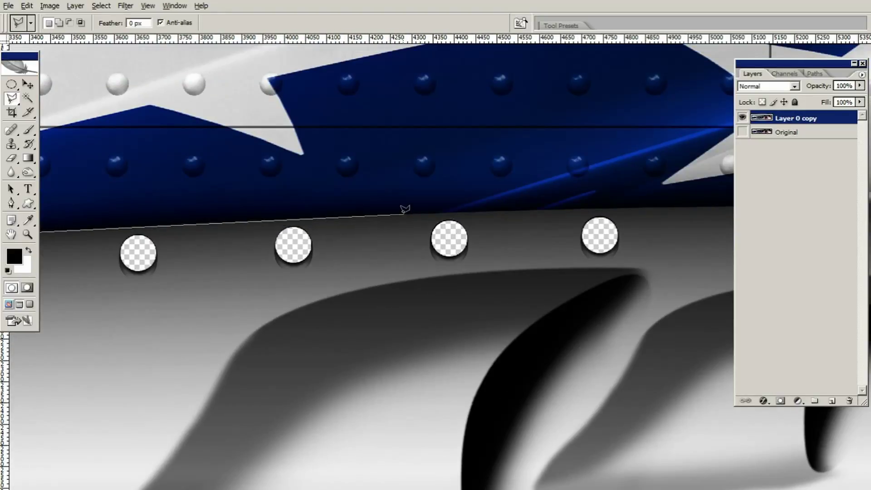
drag(657, 205, 223, 222)
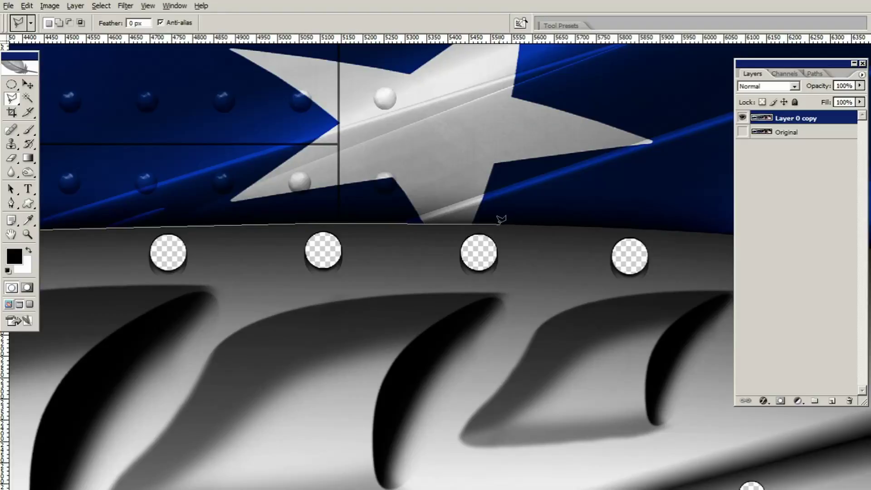
drag(676, 217, 331, 203)
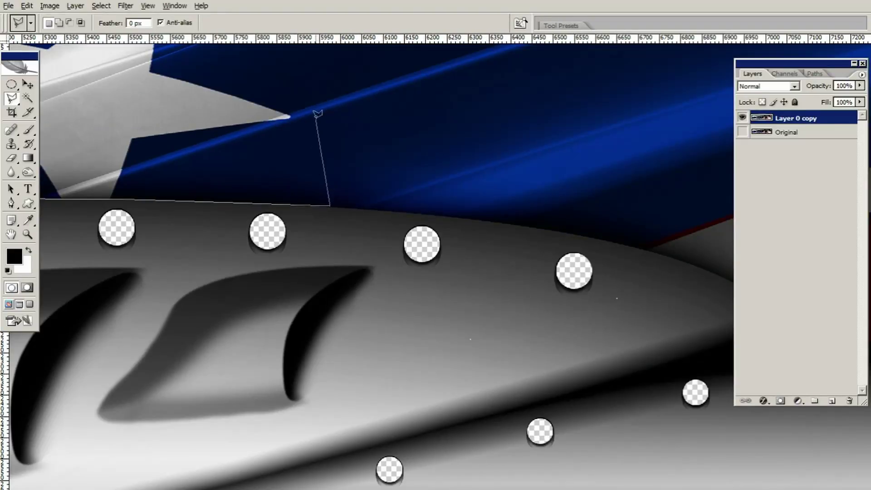
scroll(327, 114, up, 10)
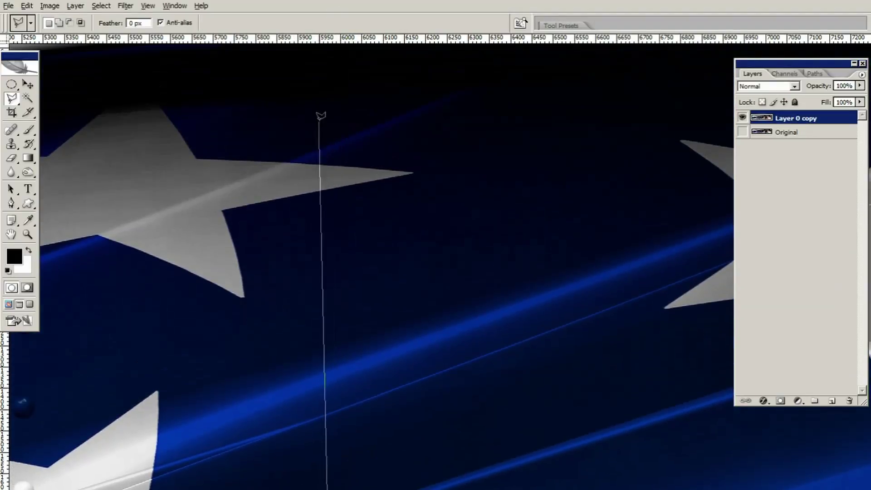
click(321, 116)
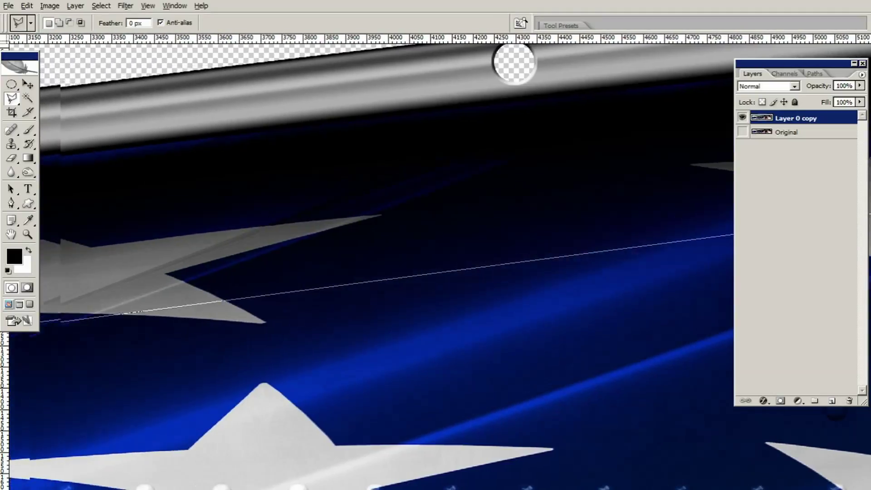
Place the final lasso points past the star tip, closing the selection with a vertical edge.
click(271, 321)
mouse_move(162, 338)
mouse_down()
mouse_move(585, 214)
mouse_move(311, 271)
mouse_move(239, 271)
mouse_move(219, 255)
mouse_move(384, 308)
mouse_move(298, 169)
mouse_move(443, 165)
mouse_move(451, 185)
mouse_move(430, 193)
mouse_move(499, 214)
mouse_move(510, 201)
mouse_move(371, 201)
mouse_up()
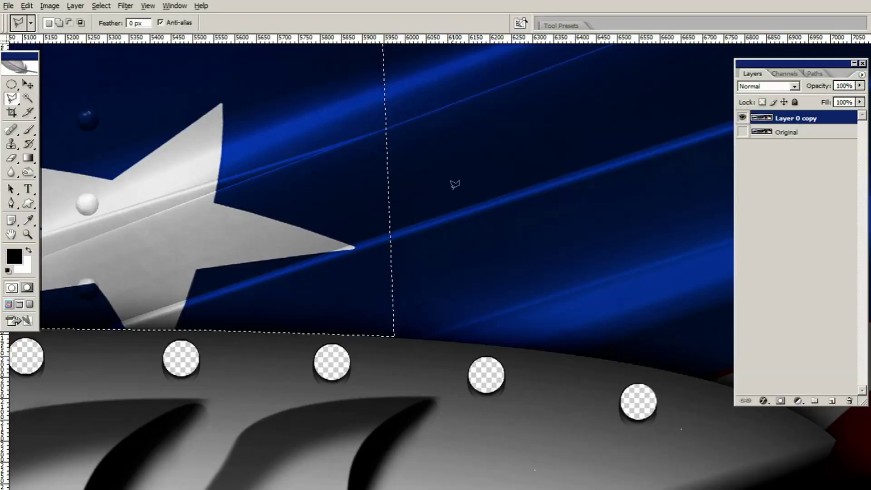
drag(447, 251, 412, 206)
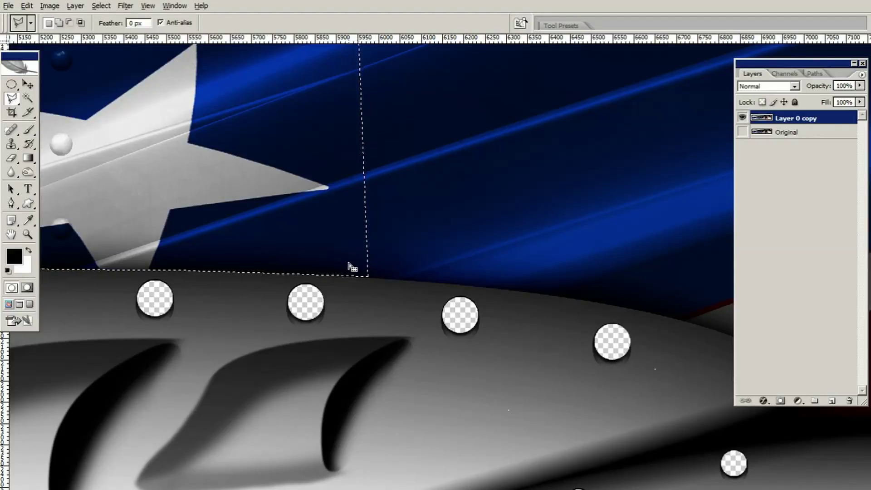
click(27, 234)
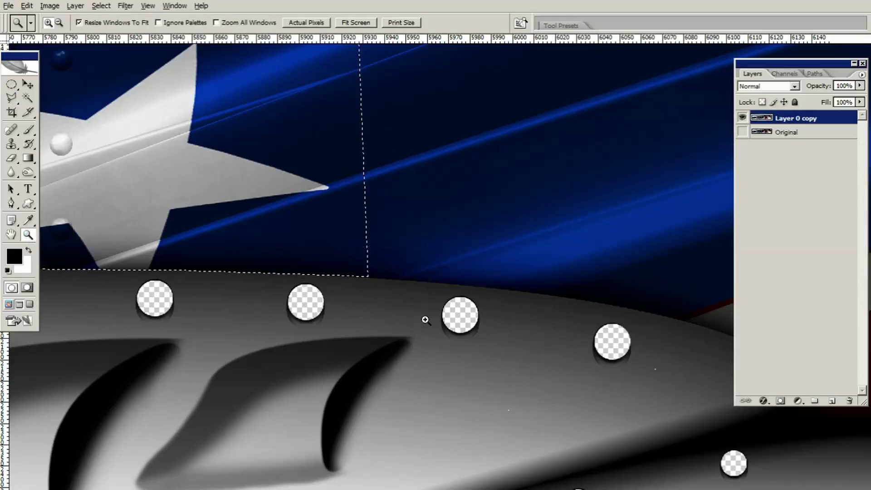
Shift-add a Polygonal Lasso piece extending the selection rightward along the flag's lower edge.
click(345, 286)
click(675, 283)
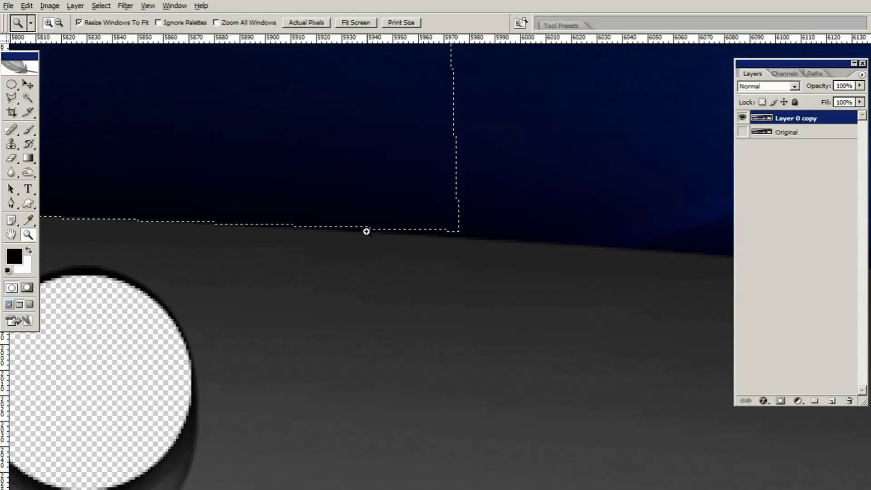
click(12, 98)
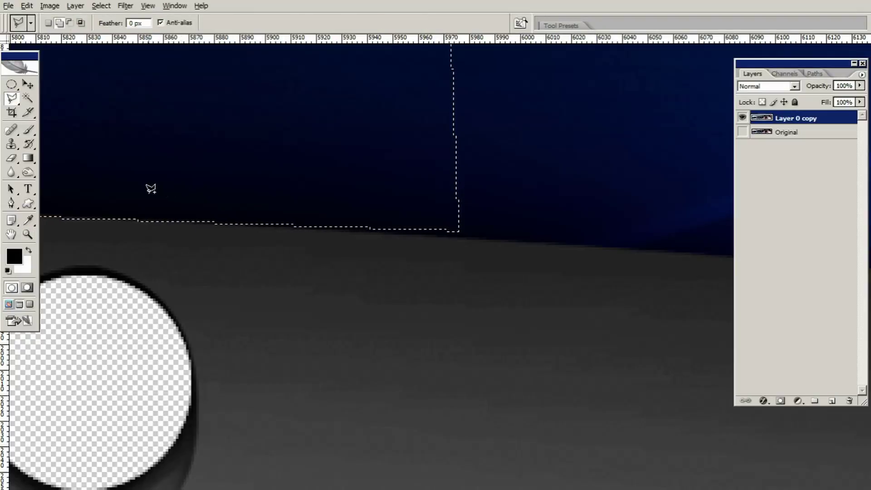
click(135, 189)
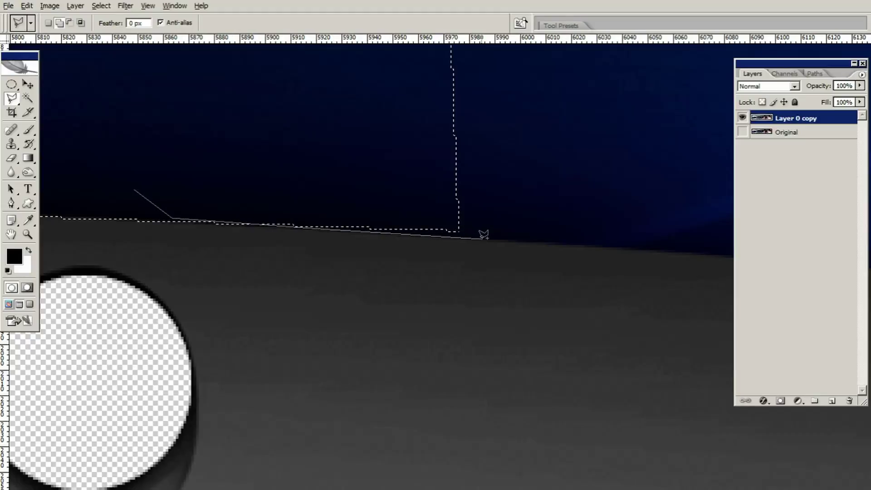
click(738, 263)
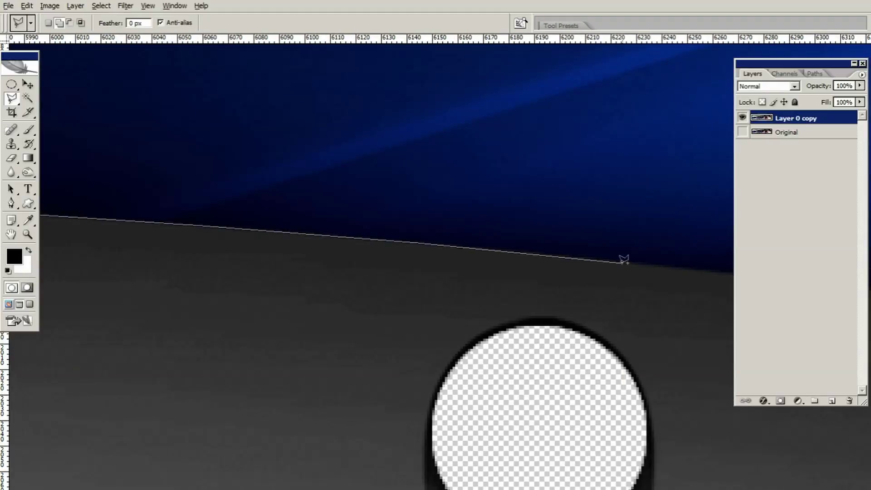
click(564, 89)
double_click(268, 86)
drag(55, 94, 479, 179)
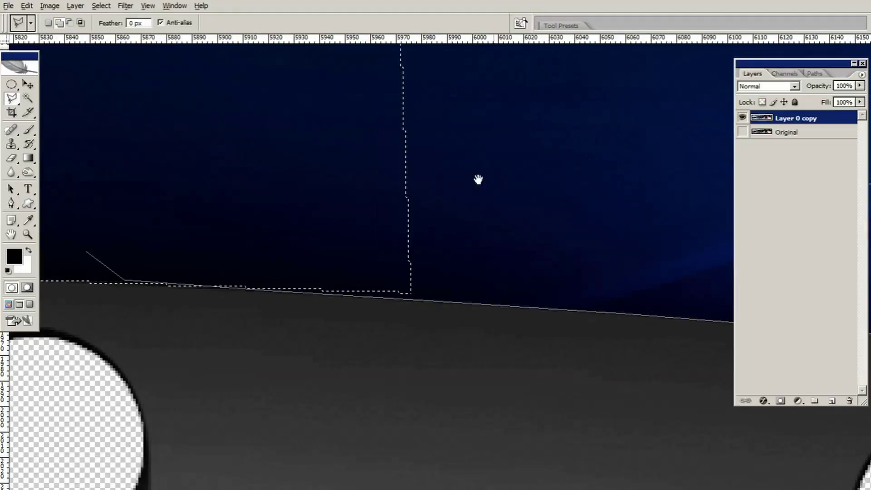
drag(625, 259, 335, 218)
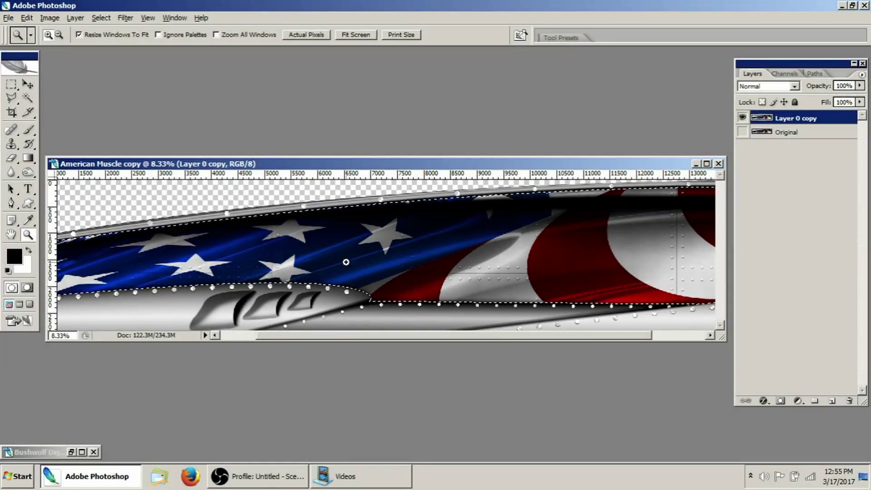
Hide the panels and zoom in to check the selection edge just above the rivet holes.
key(Tab)
drag(331, 270, 365, 274)
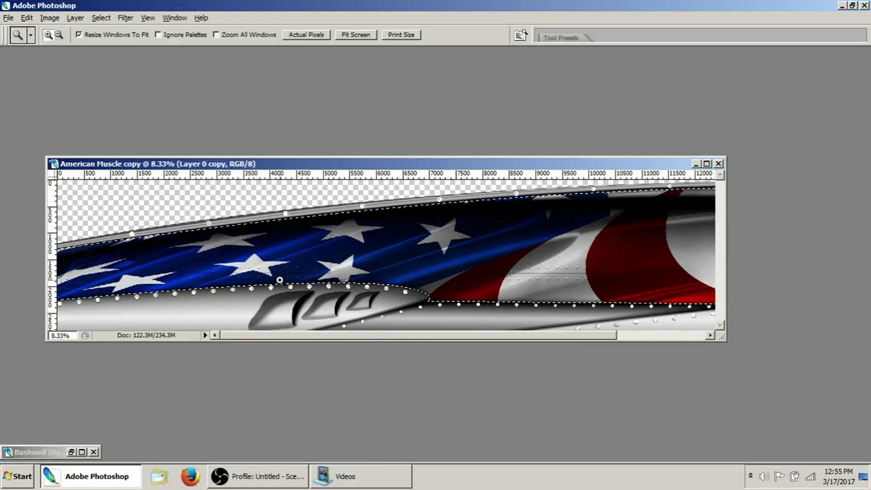
drag(234, 295, 150, 272)
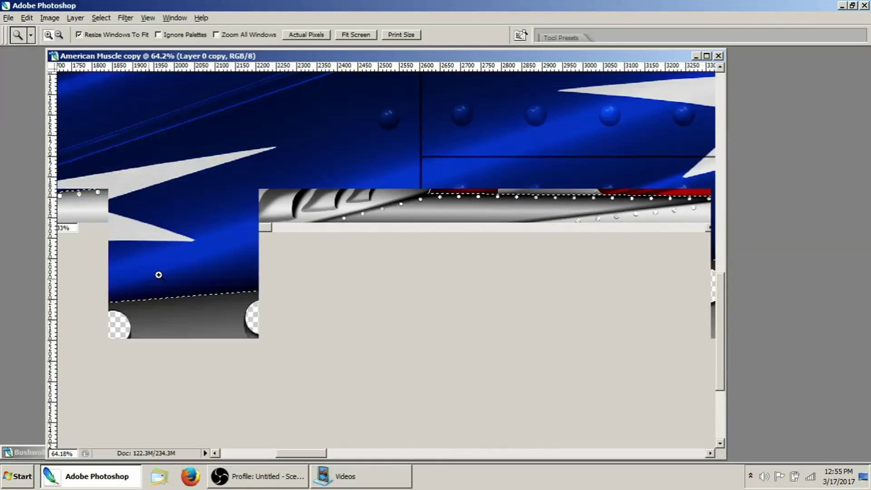
click(502, 288)
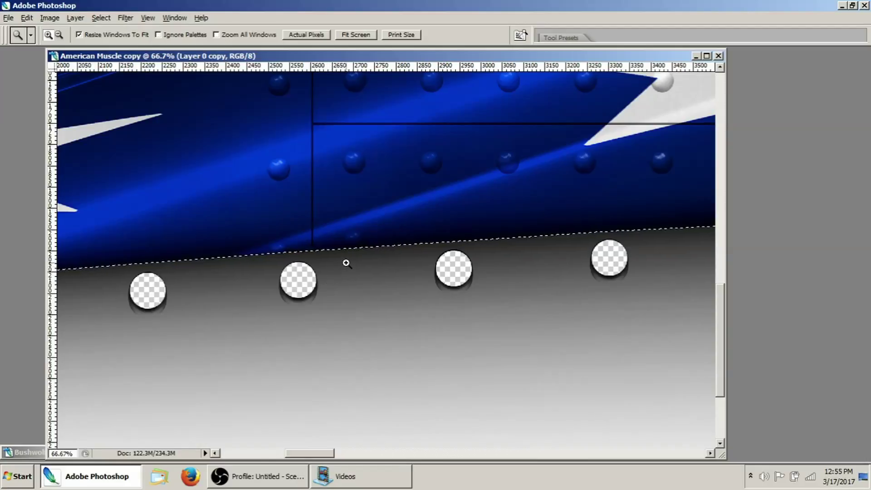
drag(347, 260, 258, 235)
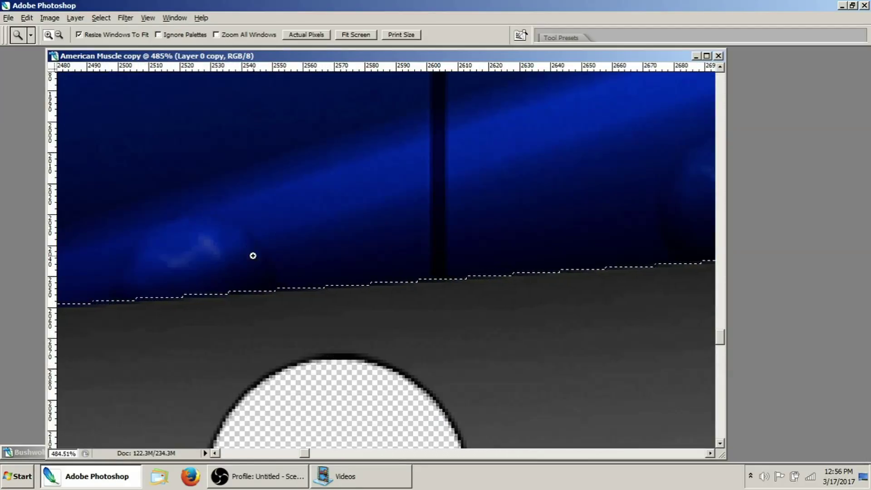
key(ctrl+minus)
key(ctrl+minus)
key(ctrl+minus)
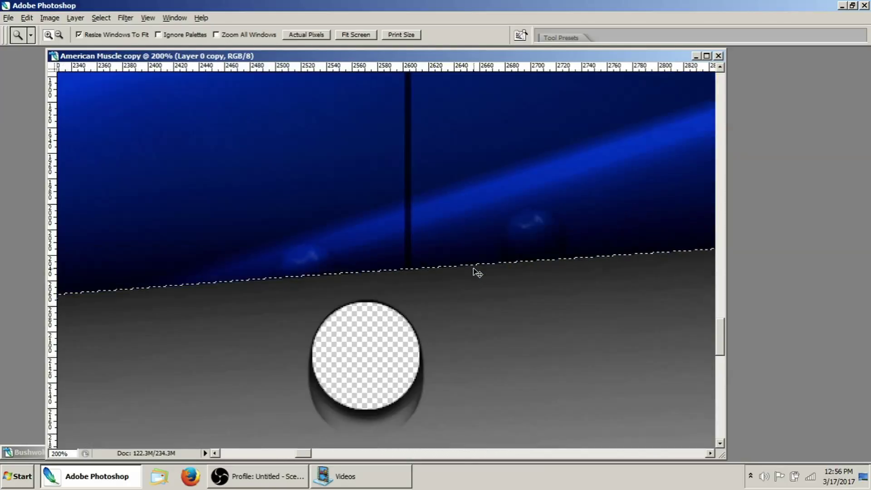
key(ctrl+minus)
key(ctrl+minus)
key(ctrl+minus)
key(ctrl+minus)
key(ctrl+minus)
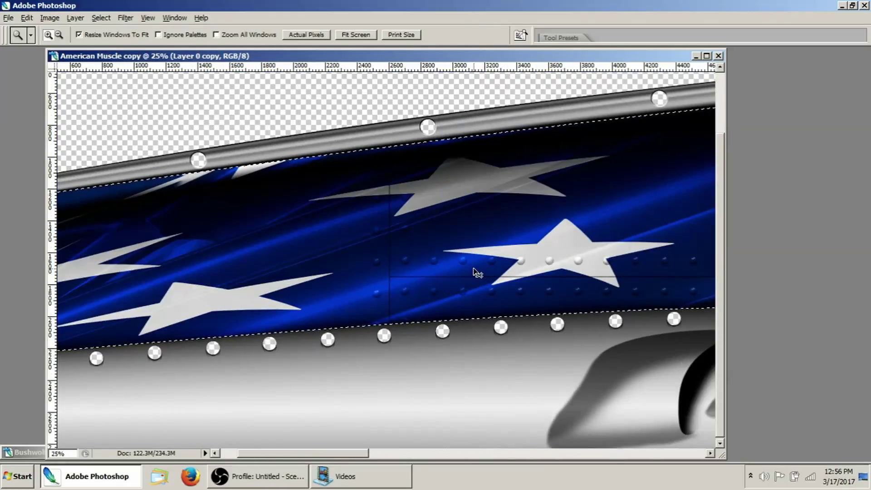
Zoom out, delete the flag band from Layer 0 copy, and deselect.
key(ctrl+minus)
key(ctrl+minus)
key(ctrl+minus)
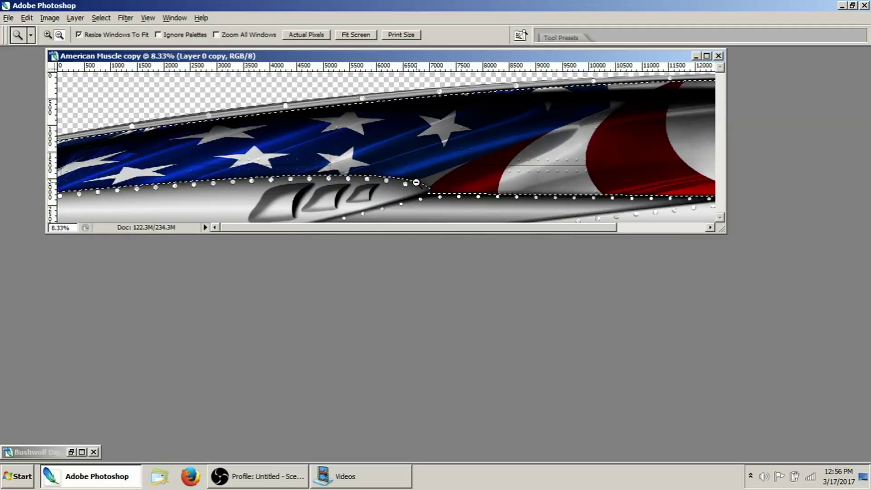
alt+click(416, 182)
key(Tab)
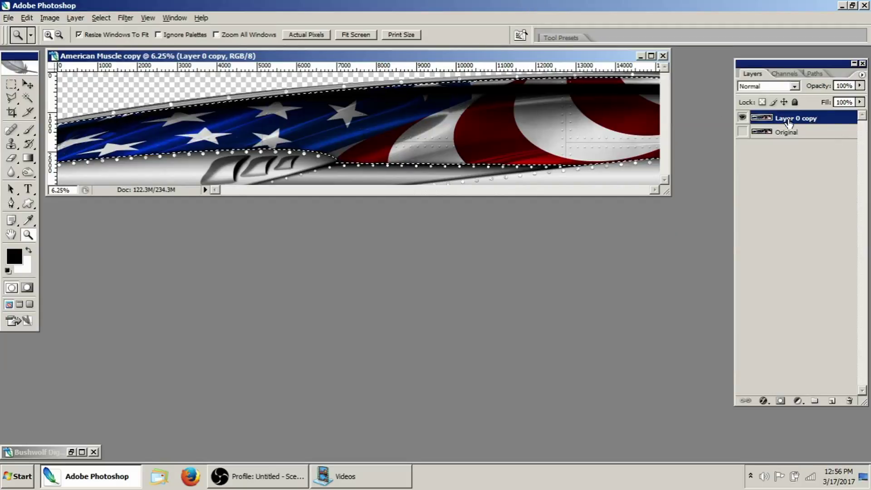
key(Delete)
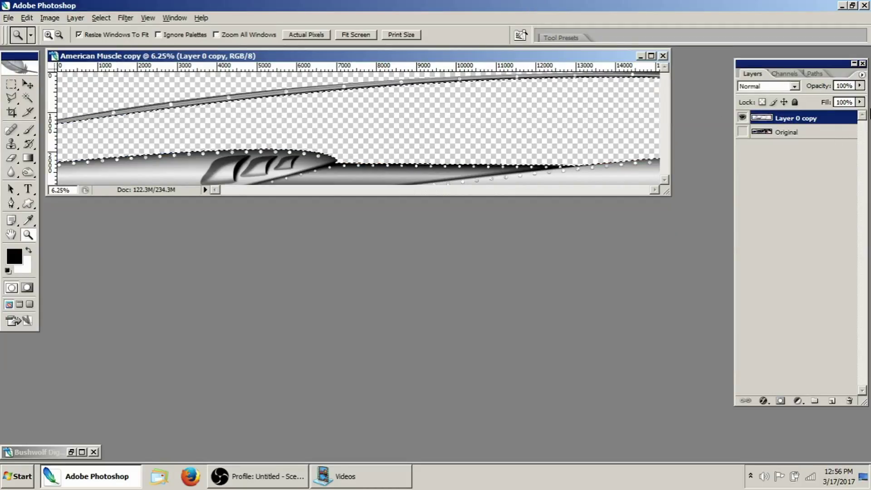
key(ctrl+d)
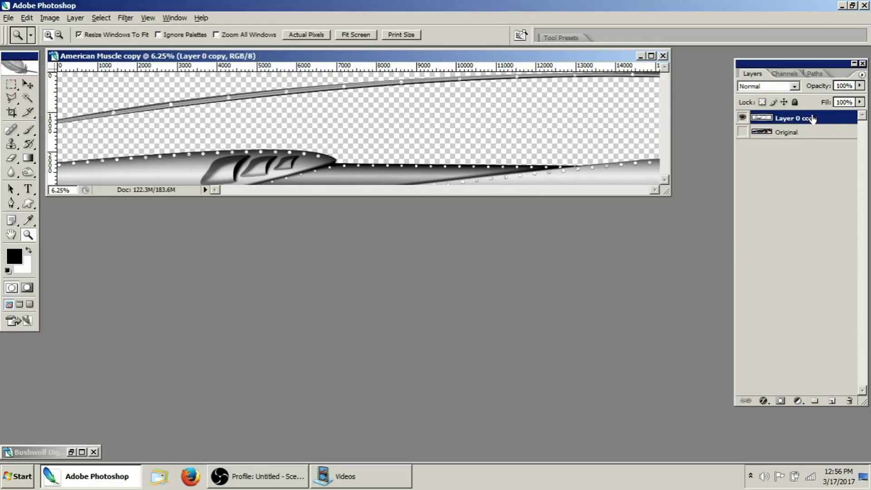
Show the Original layer beneath to compare, then bring up the Bushwolf Digital Marine camo image.
click(742, 132)
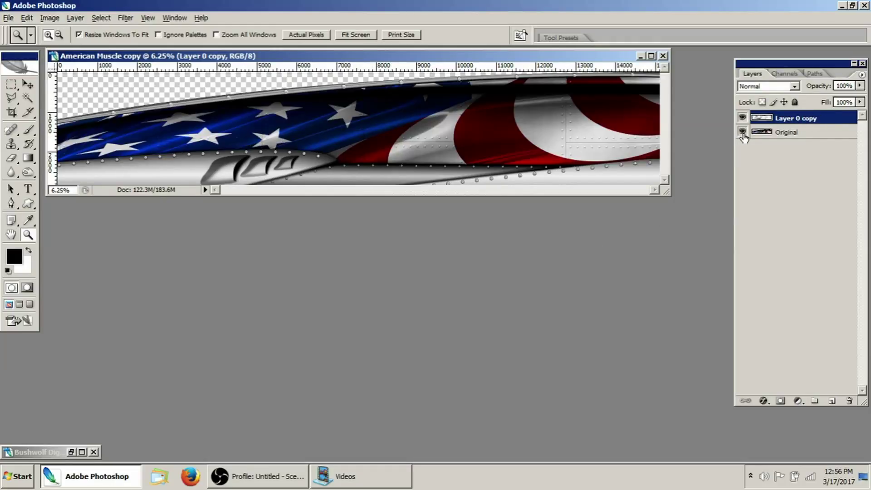
click(743, 133)
click(743, 133)
click(743, 133)
click(743, 133)
click(71, 453)
Drag the camo image into the American Muscle copy document and position it over the wrap.
key(Tab)
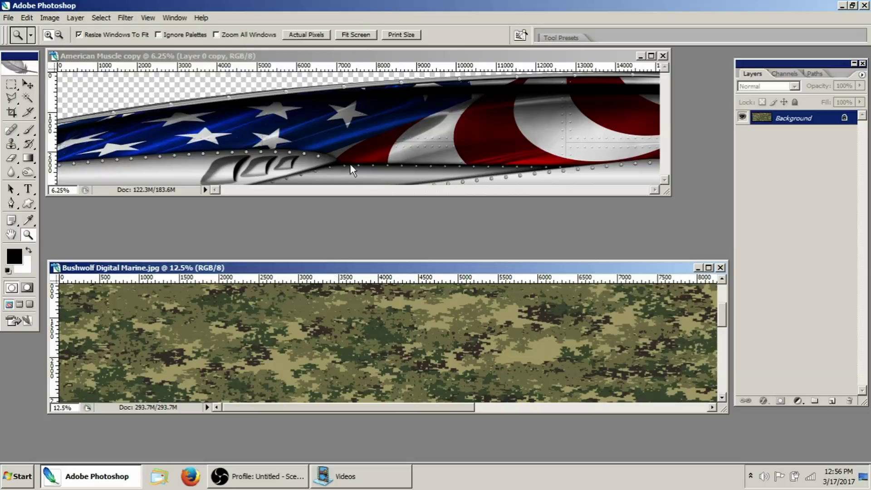
key(v)
drag(311, 330, 331, 132)
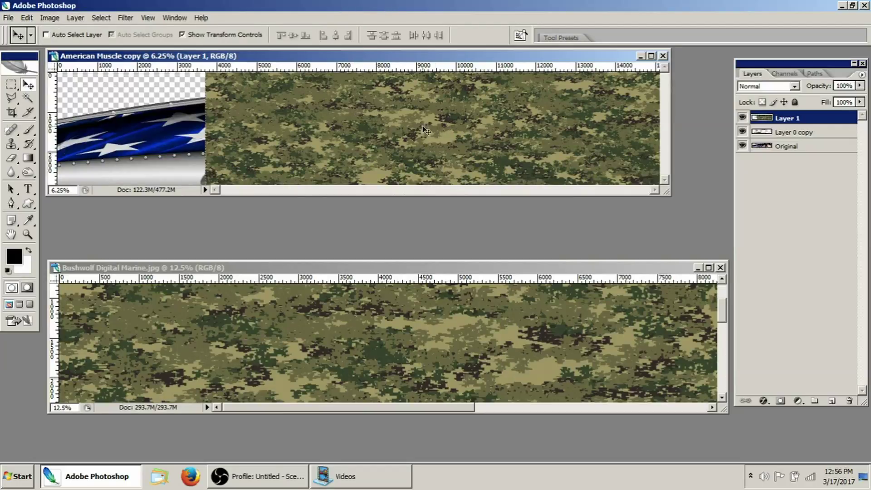
key(Tab)
drag(429, 131, 288, 127)
key(Tab)
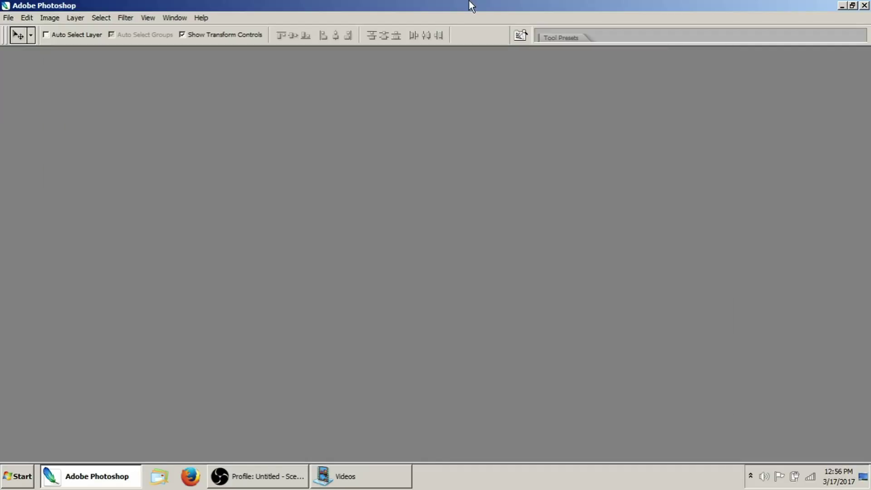
Enlarge the document window to show the whole camo layer and load the metal panel selection.
key(Tab)
drag(667, 189, 725, 253)
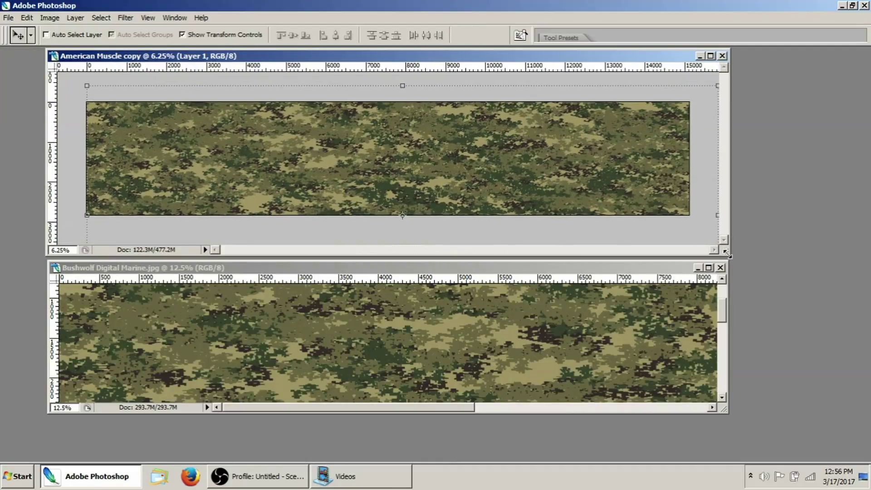
key(Tab)
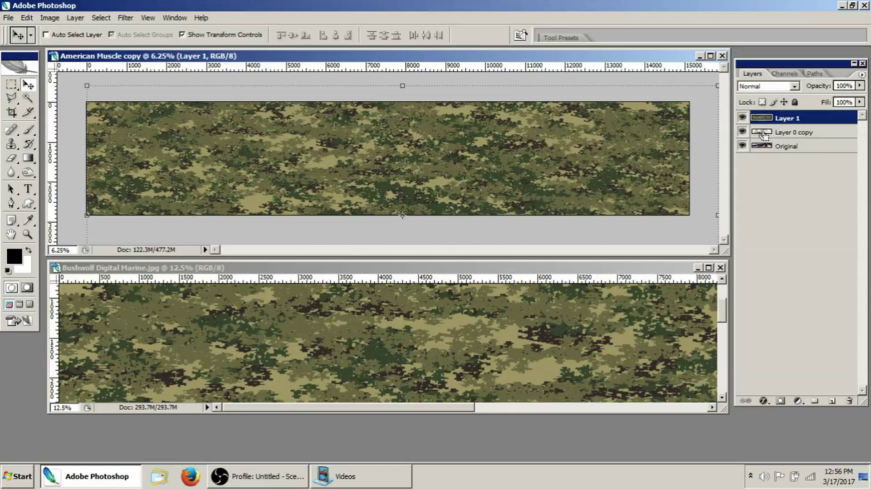
ctrl+click(765, 134)
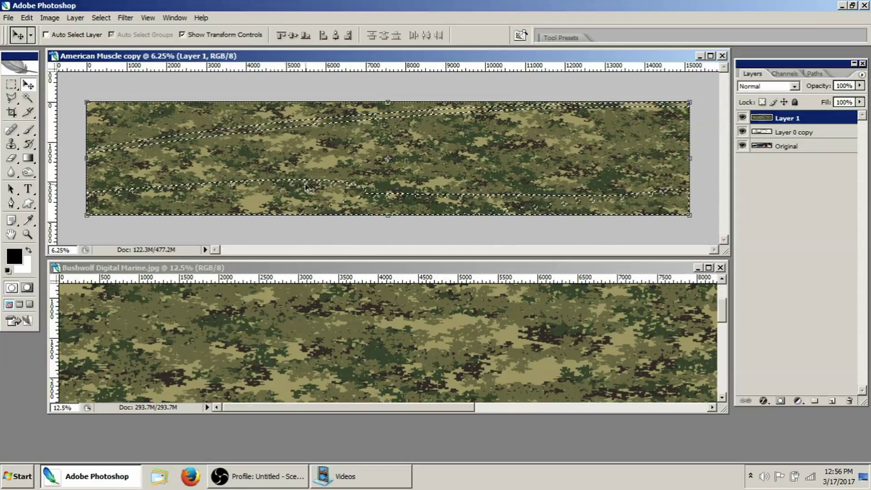
Use Layer 0 copy's metal panel selection to add a layer mask to camo Layer 1.
click(796, 133)
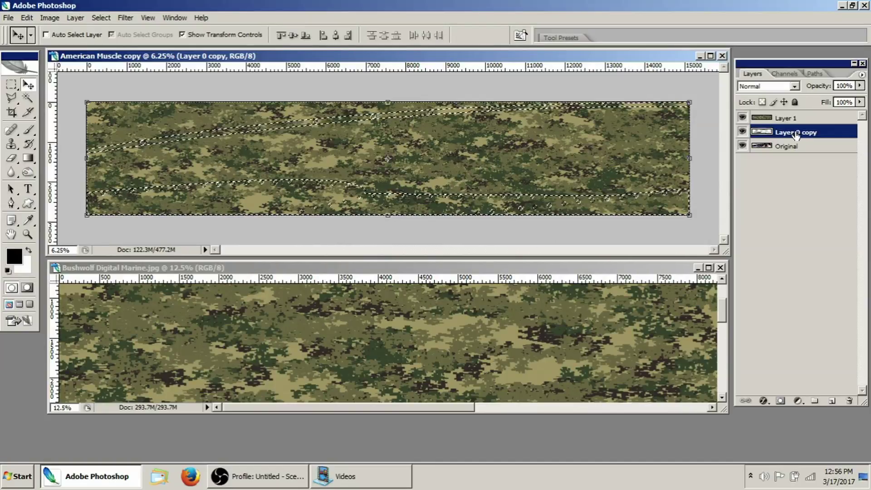
click(104, 18)
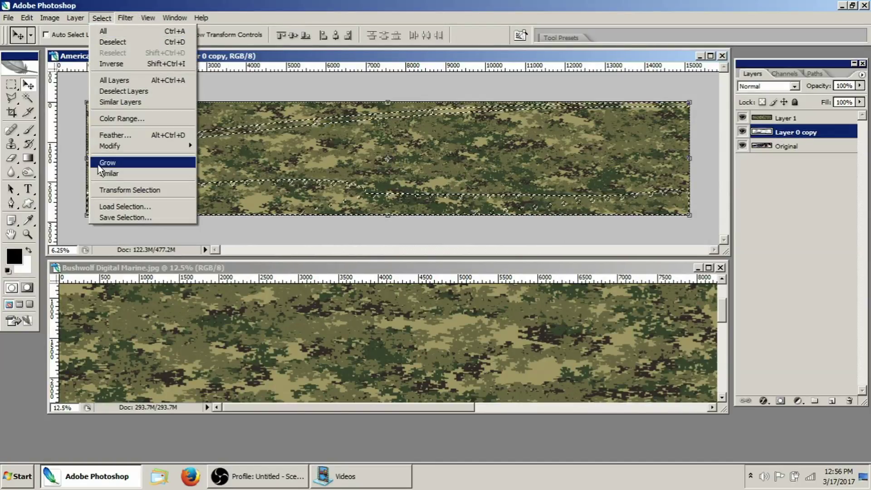
click(789, 64)
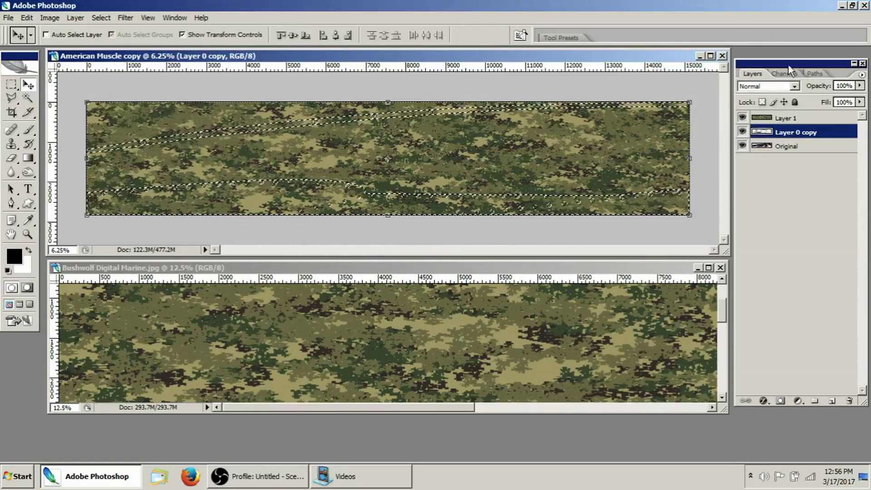
click(772, 120)
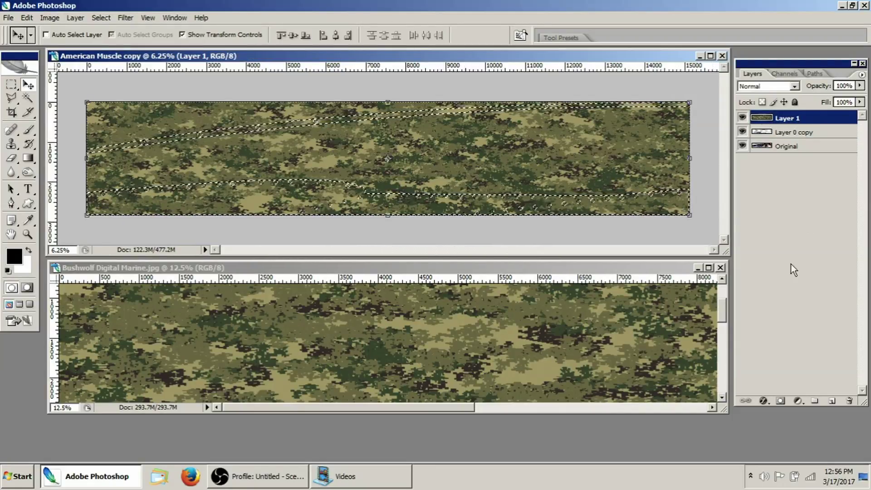
click(779, 402)
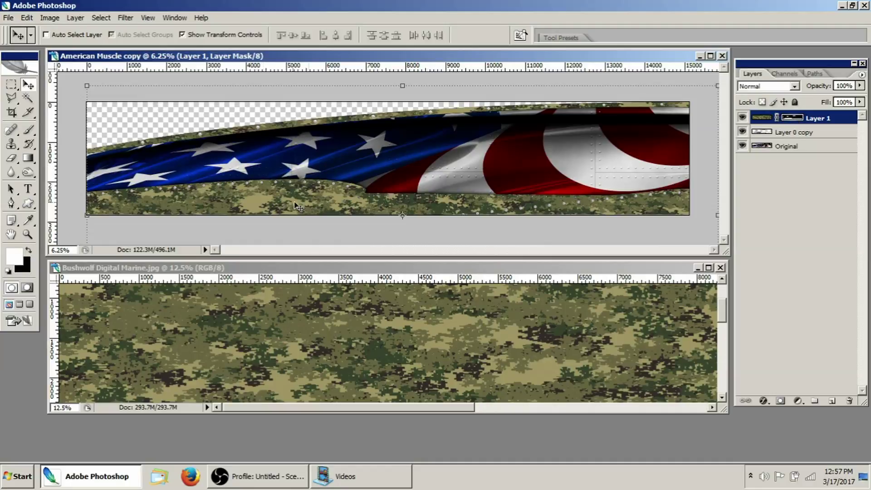
Set camo Layer 1's blend mode to Overlay.
click(762, 119)
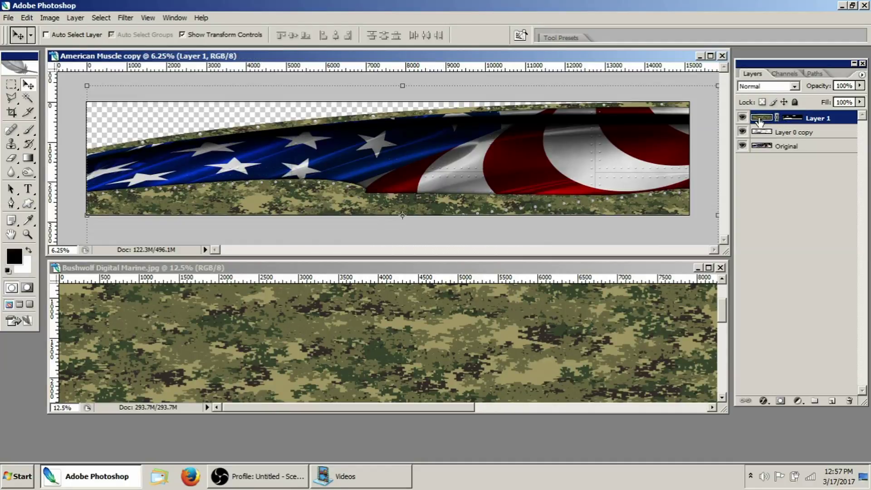
click(770, 86)
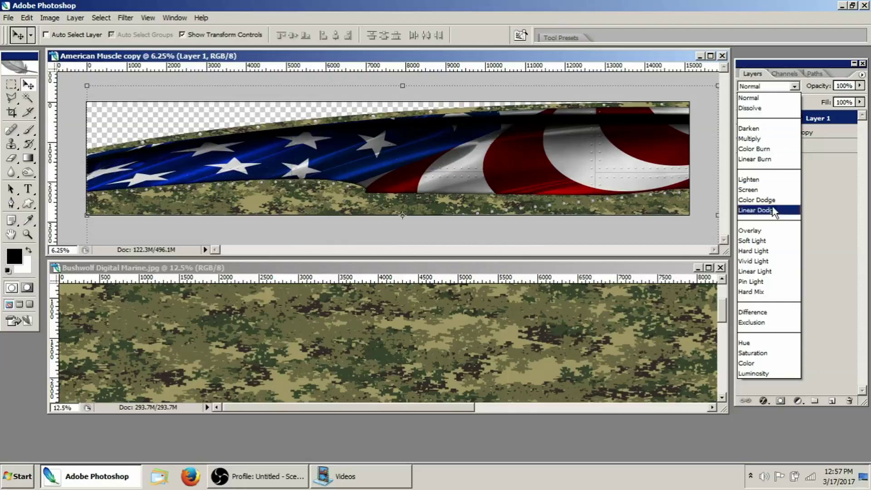
click(773, 232)
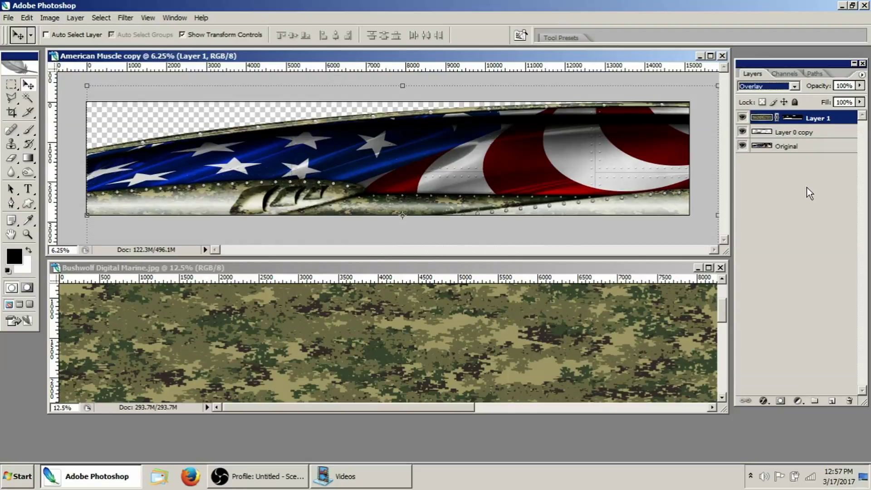
Zoom in on the lower panel's shading and rivets, then make Layer 0 copy active.
click(28, 235)
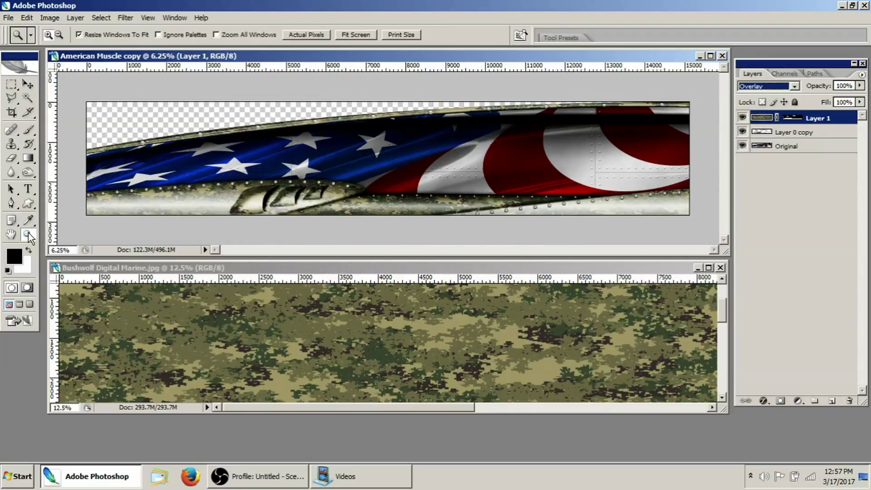
click(211, 198)
click(385, 192)
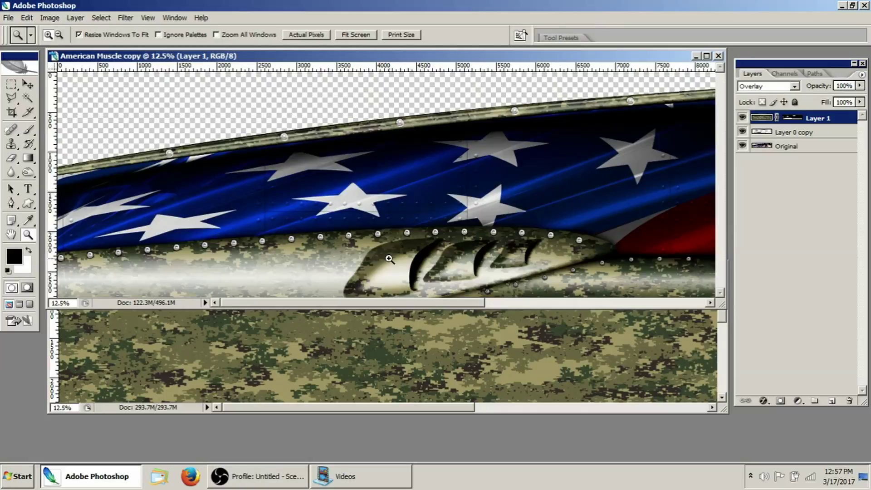
click(431, 258)
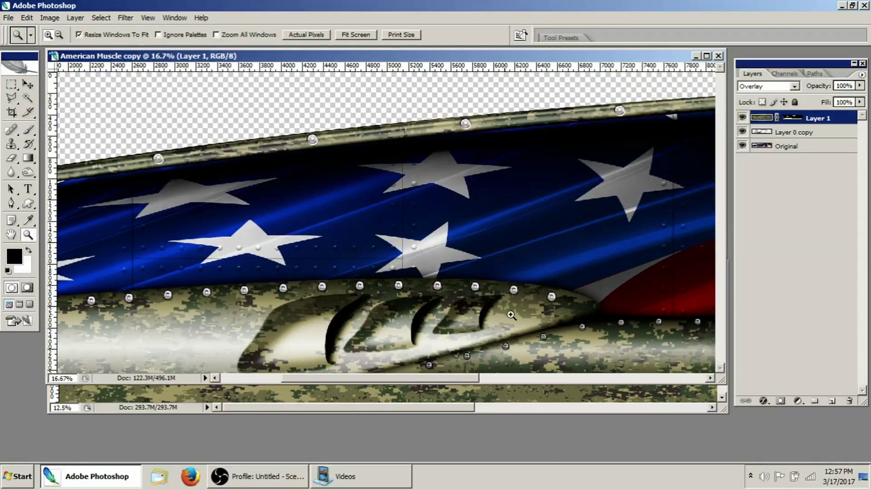
drag(717, 272, 528, 267)
click(795, 132)
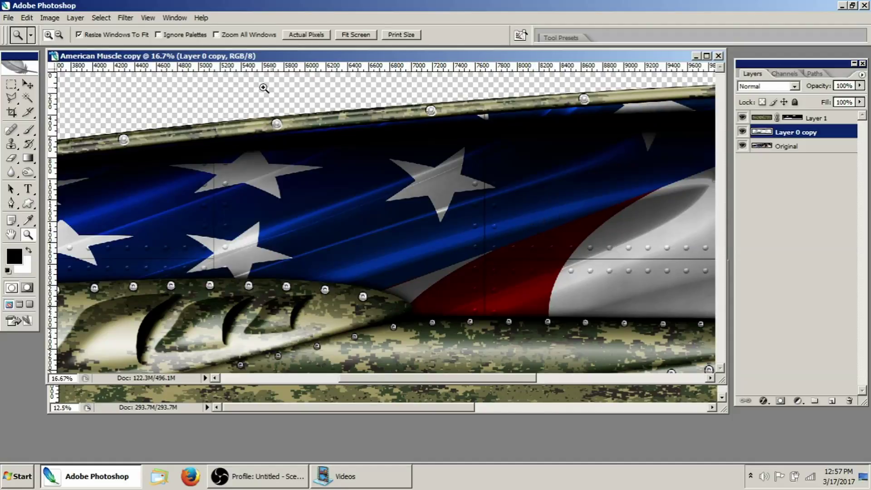
Apply Levels to Layer 0 copy with output white at 179, then zoom out to the whole banner.
click(50, 18)
mouse_move(84, 48)
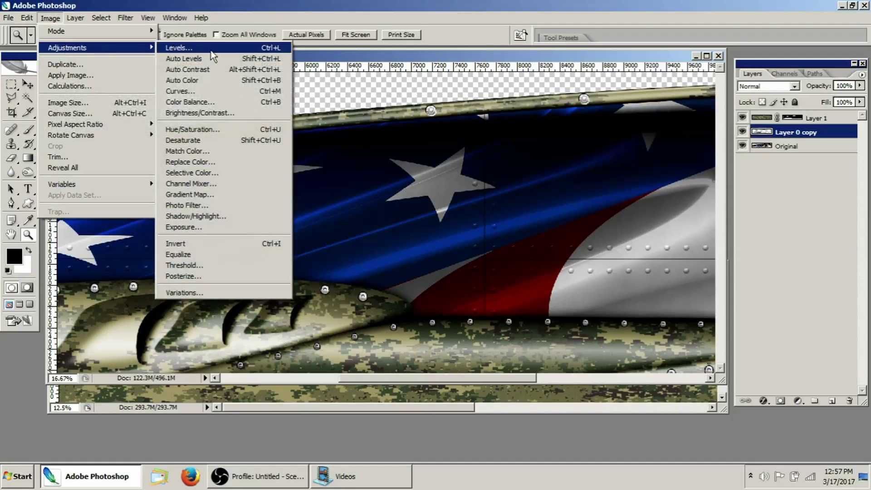
click(209, 47)
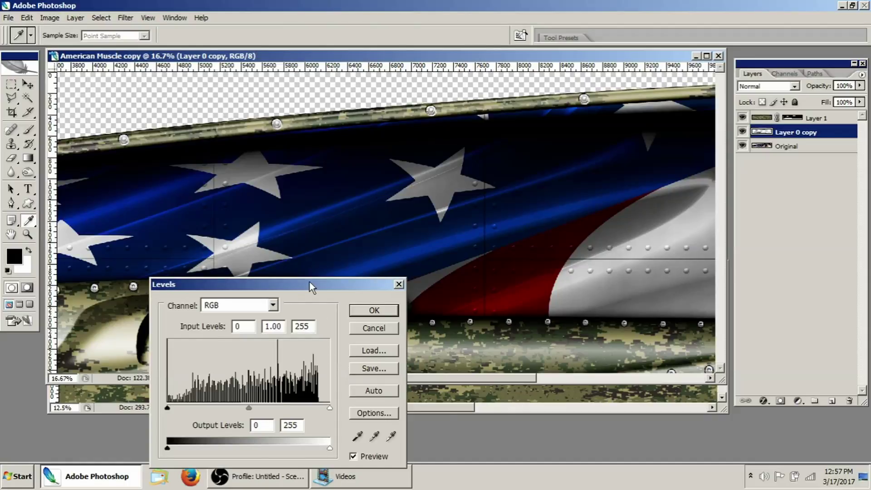
drag(309, 285, 467, 105)
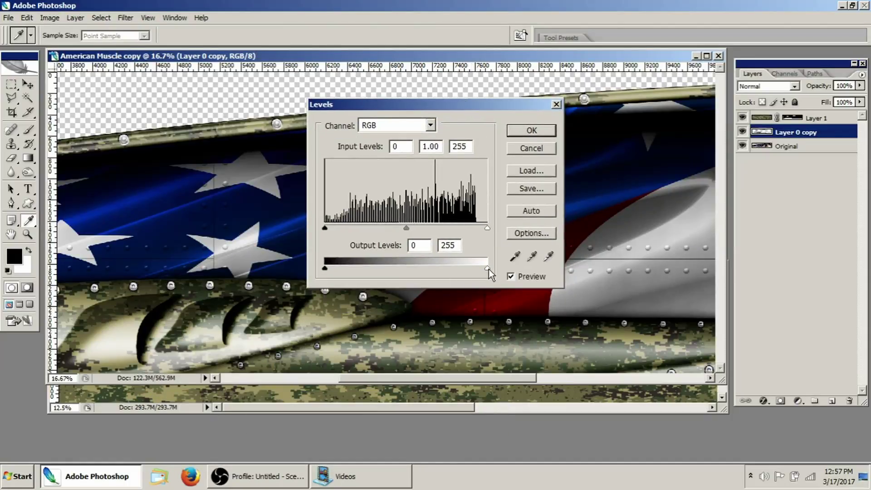
drag(487, 269, 456, 276)
drag(479, 382, 679, 376)
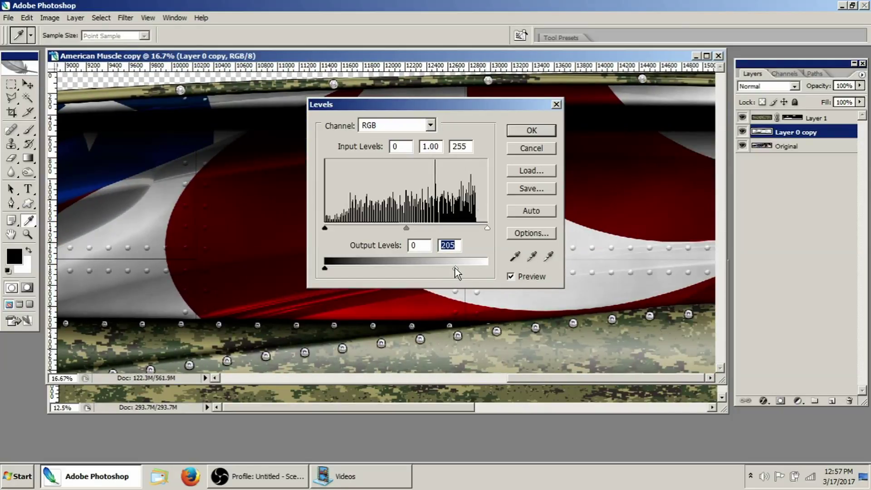
drag(454, 268, 440, 268)
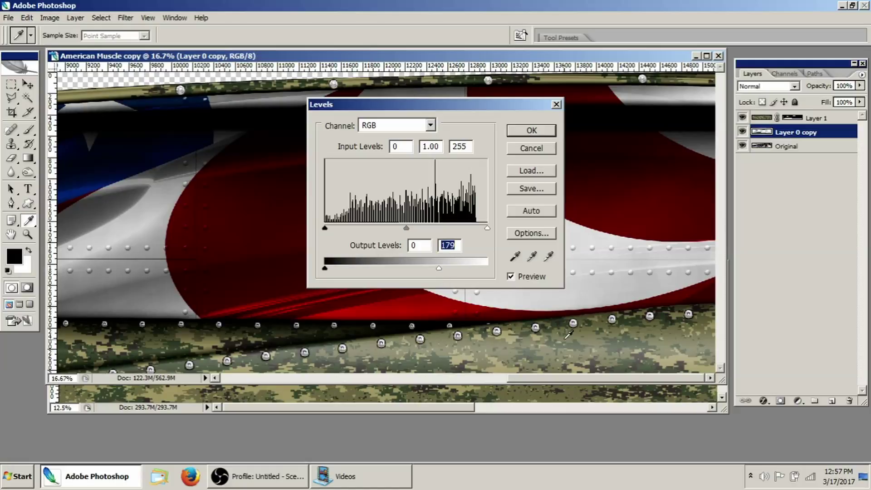
click(509, 132)
key(Tab)
key(z)
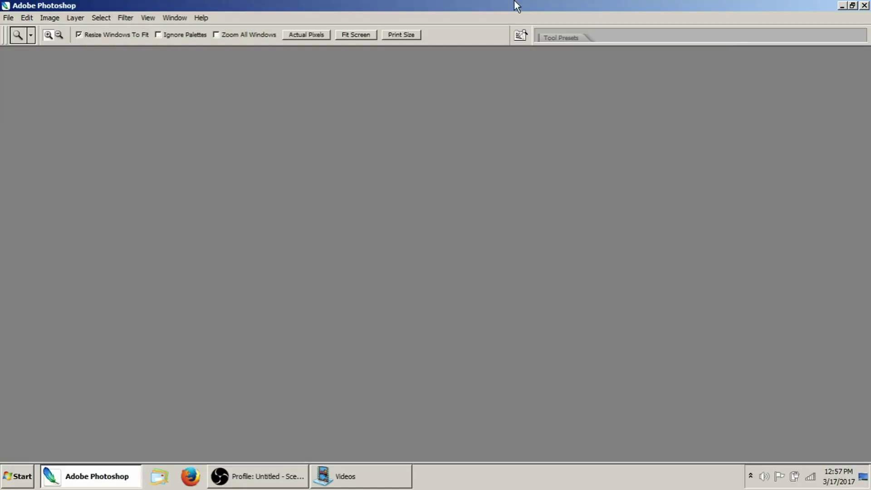
key(ctrl+minus)
key(ctrl+minus)
key(ctrl+minus)
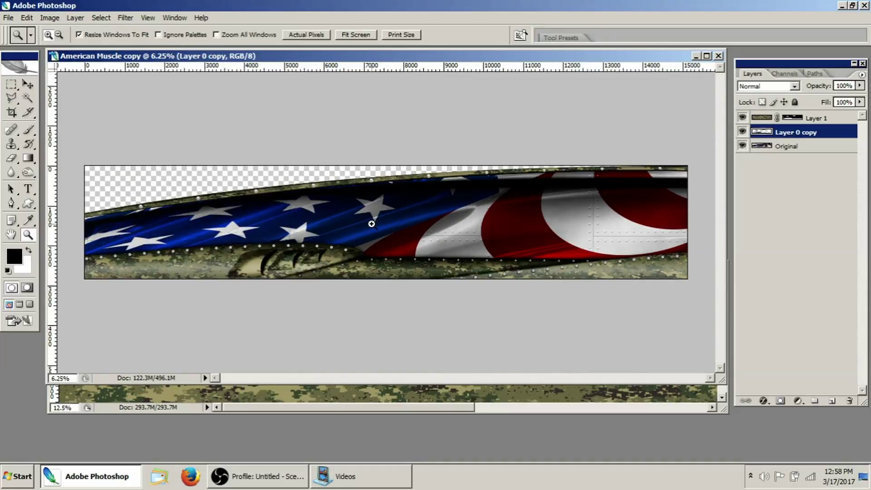
Hide the panels and reposition the American Muscle copy window so the finished banner is fully visible.
key(Tab)
drag(376, 54, 363, 4)
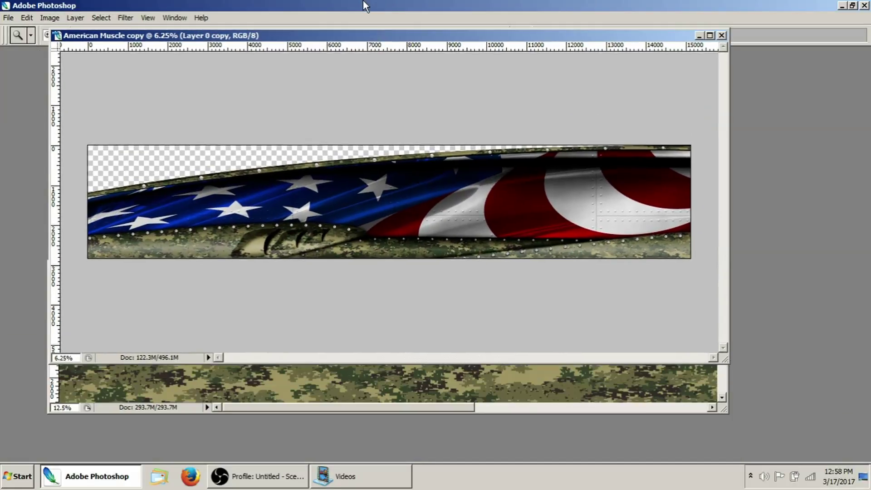
key(Tab)
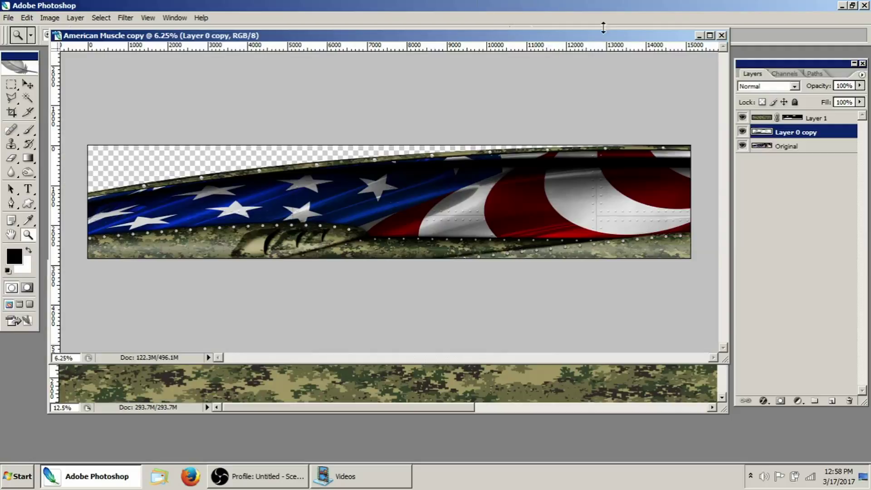
key(Tab)
key(Tab)
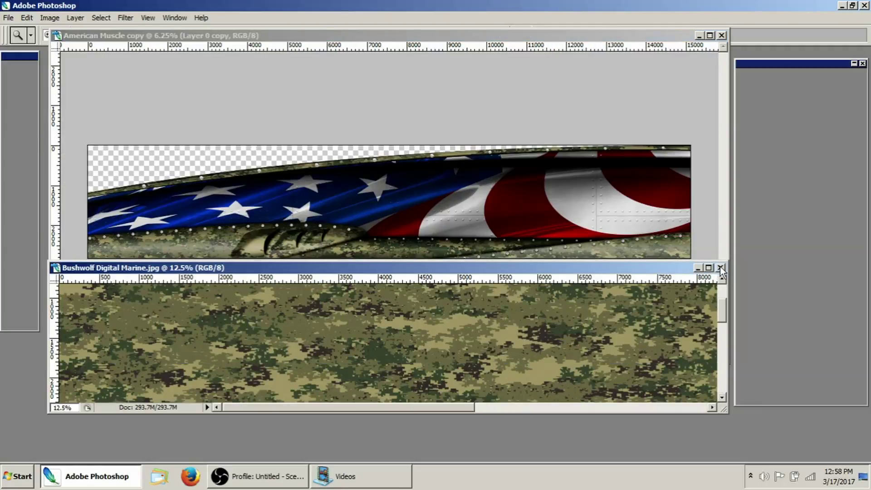
key(Tab)
drag(486, 38, 478, 77)
key(Tab)
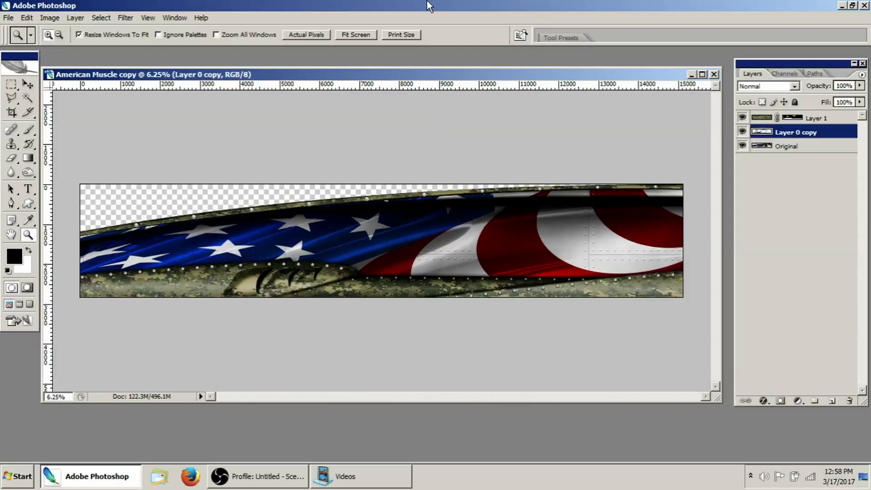
drag(410, 75, 410, 83)
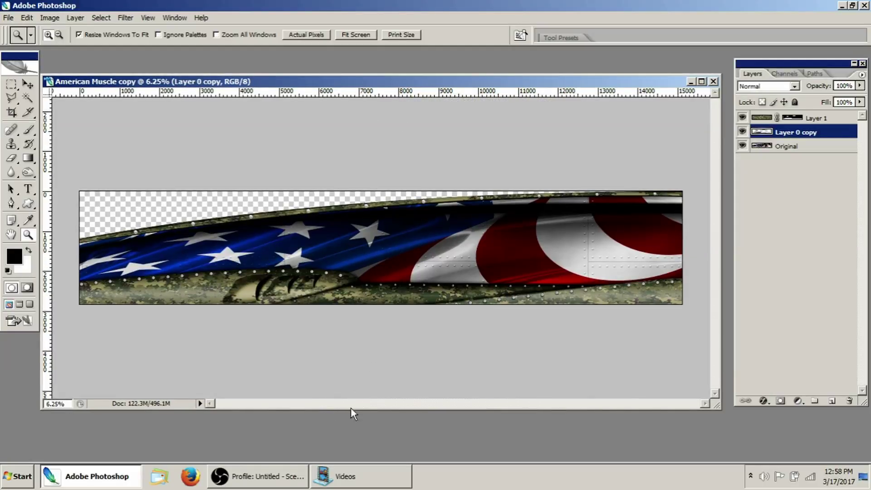
drag(492, 80, 503, 70)
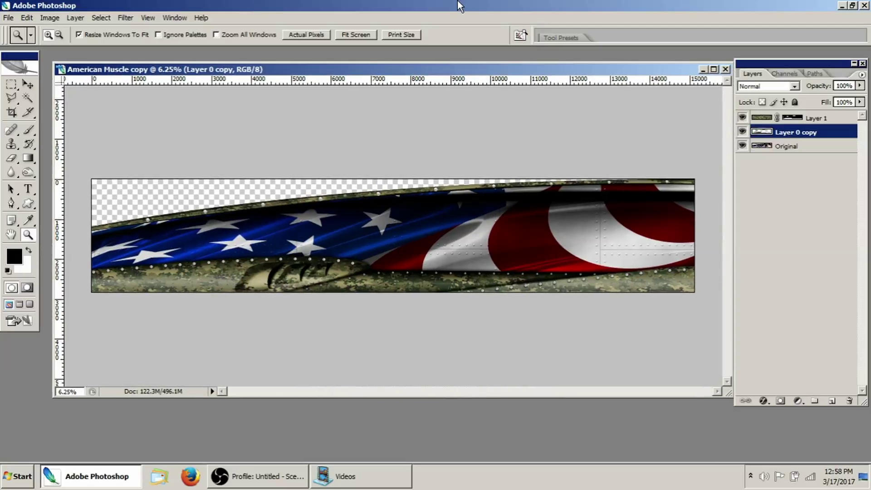